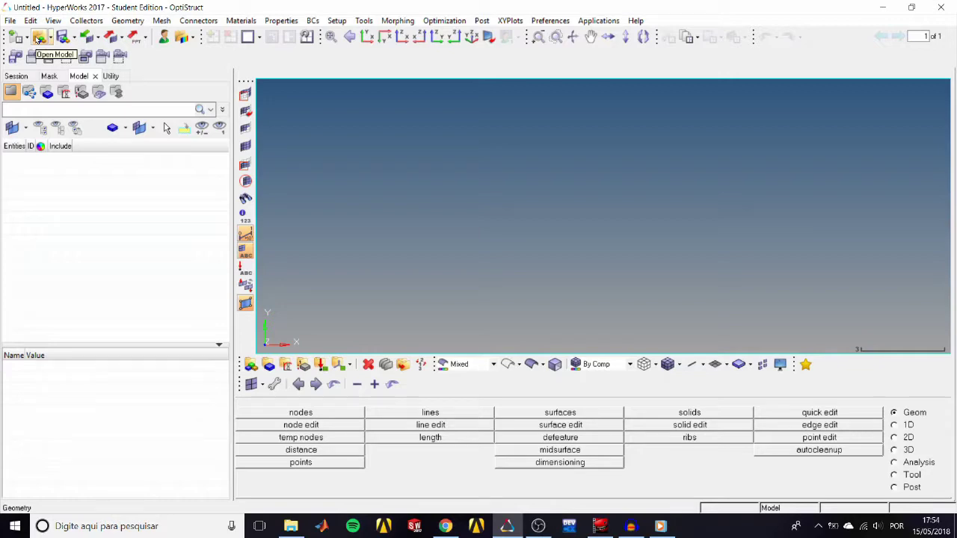
Open the model file clip_refine.hm from the hm tutorial folder
click(37, 38)
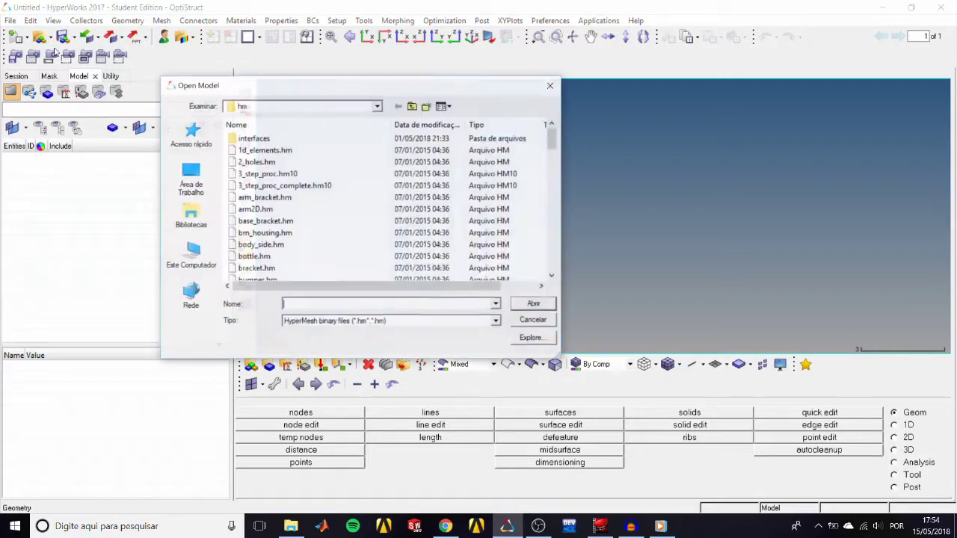
scroll(315, 187, down, 5)
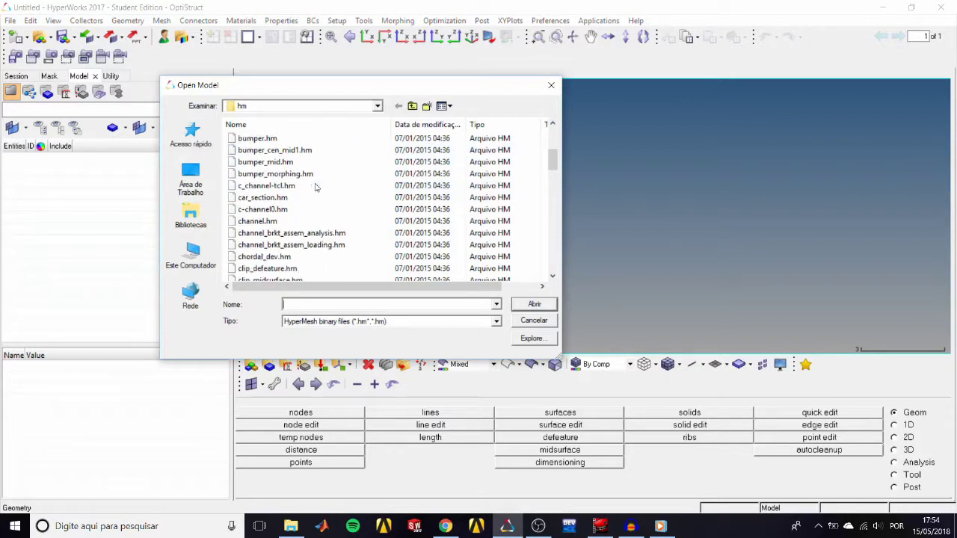
scroll(315, 195, down, 1)
click(261, 257)
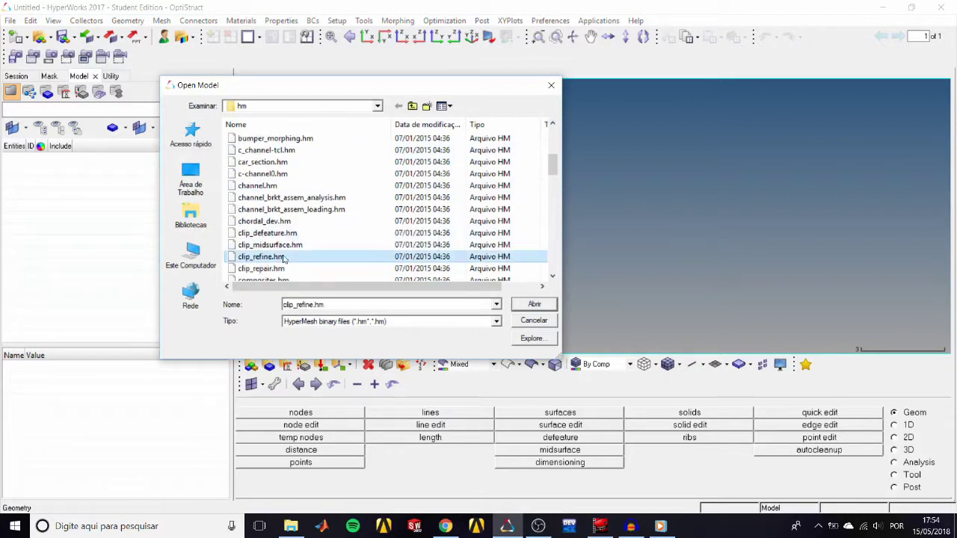
click(531, 304)
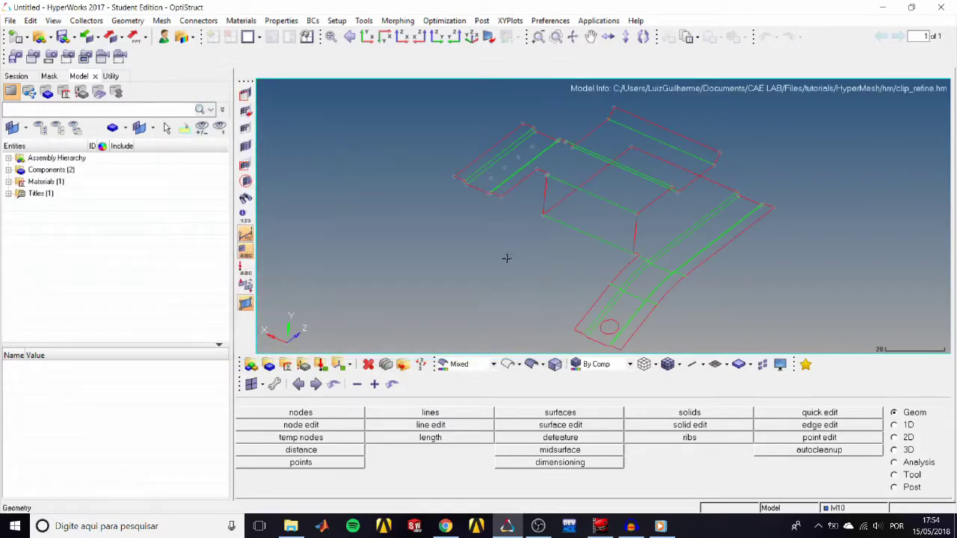
Automesh all displayed surfaces with automatic meshing, using size and bias, element size 2.5 and the mixed mesh type
click(895, 437)
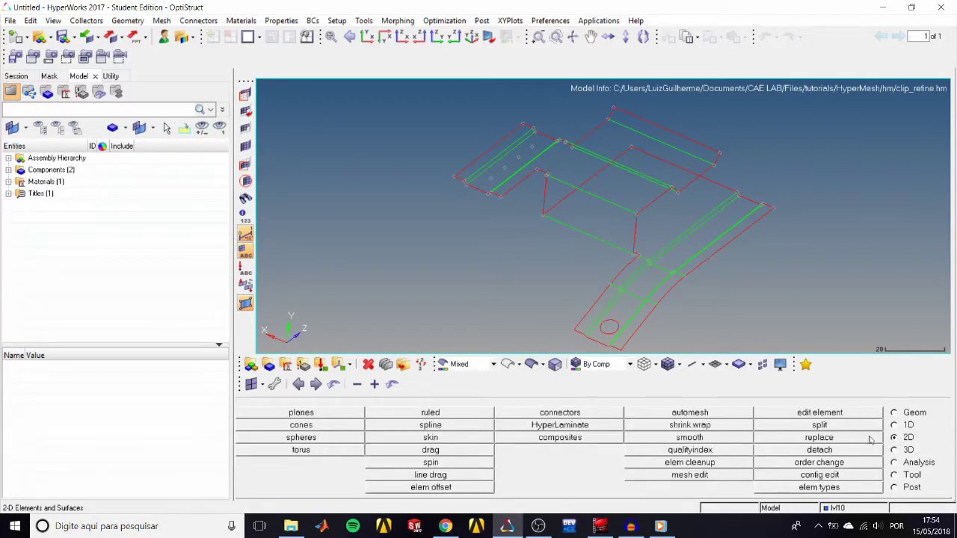
click(718, 414)
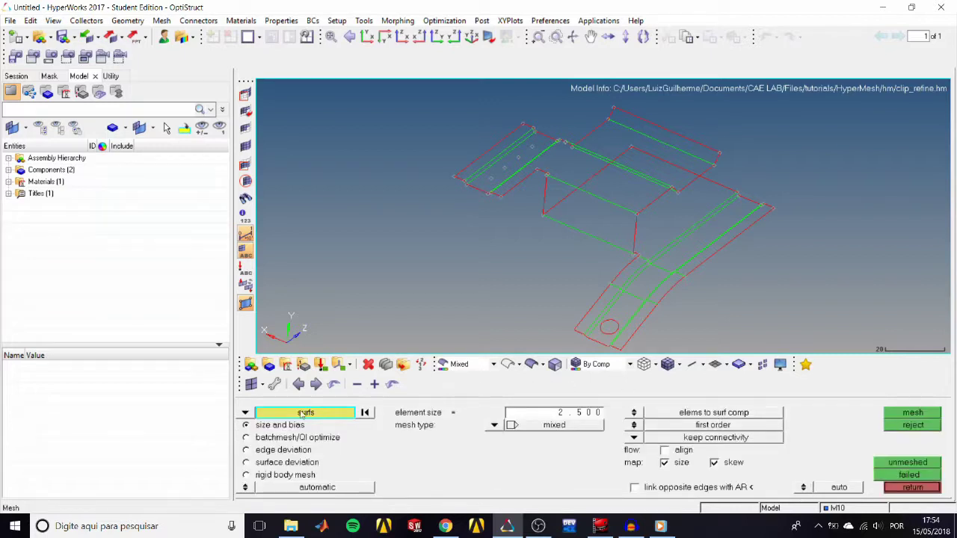
click(303, 414)
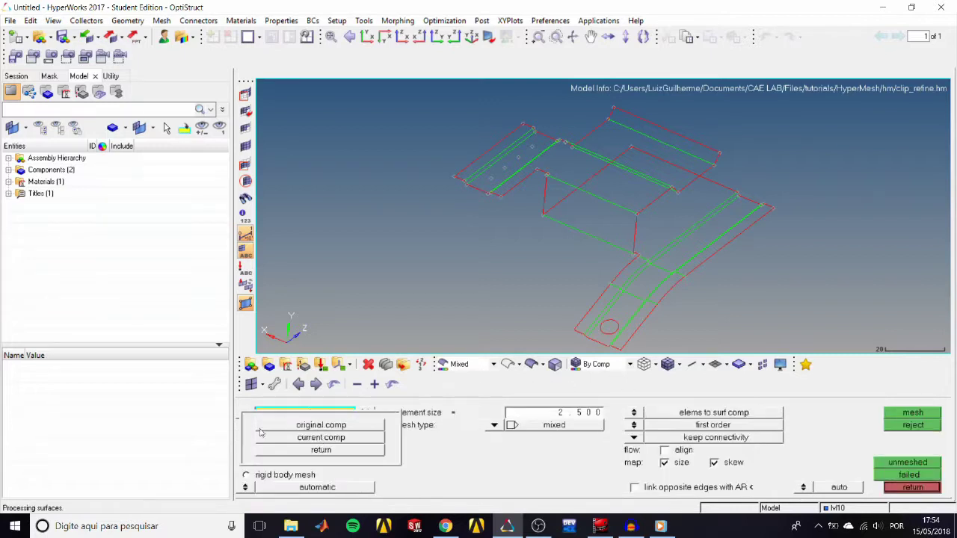
click(341, 427)
click(331, 414)
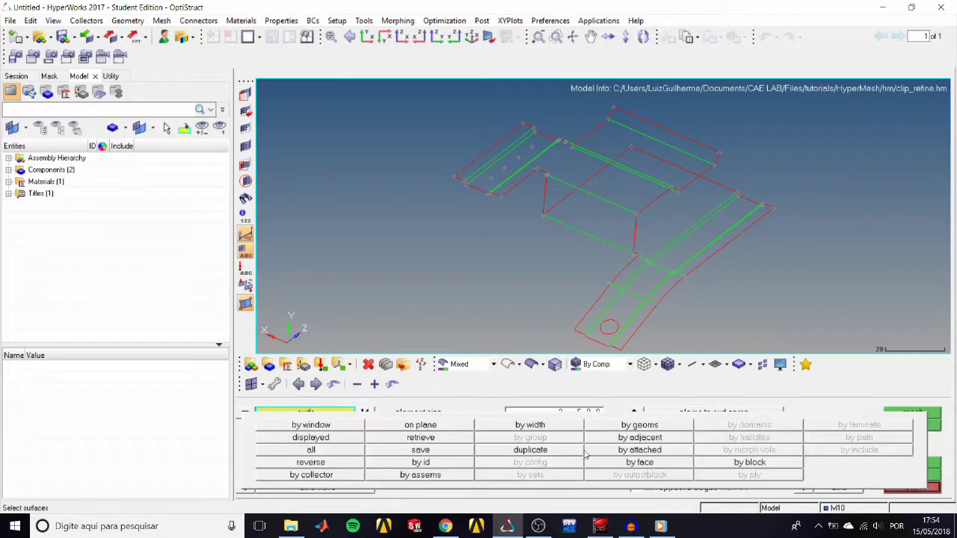
click(317, 438)
click(9, 170)
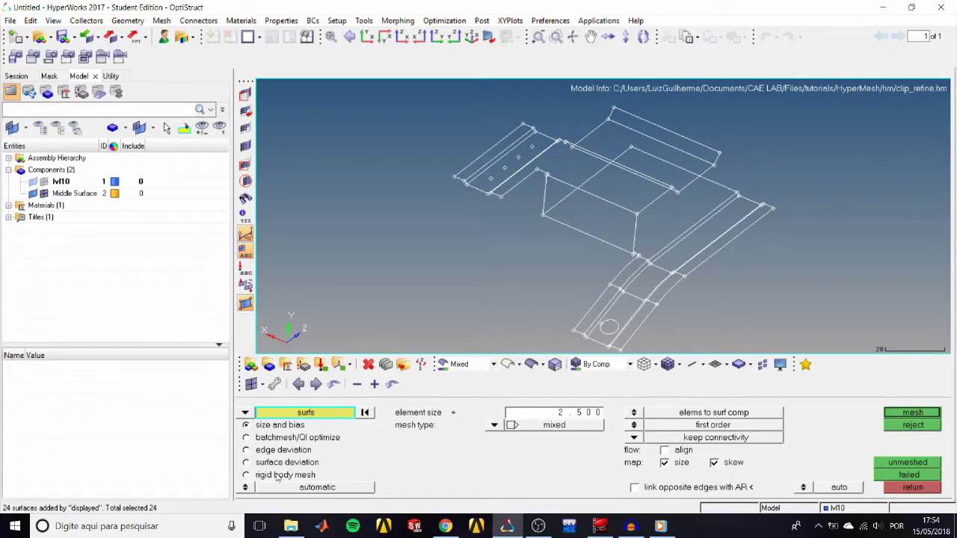
click(246, 487)
click(247, 489)
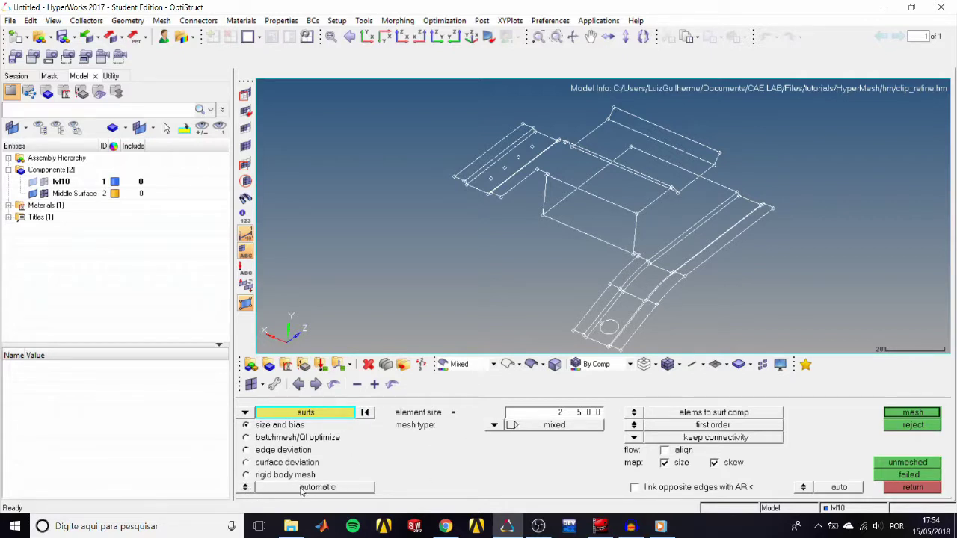
click(910, 413)
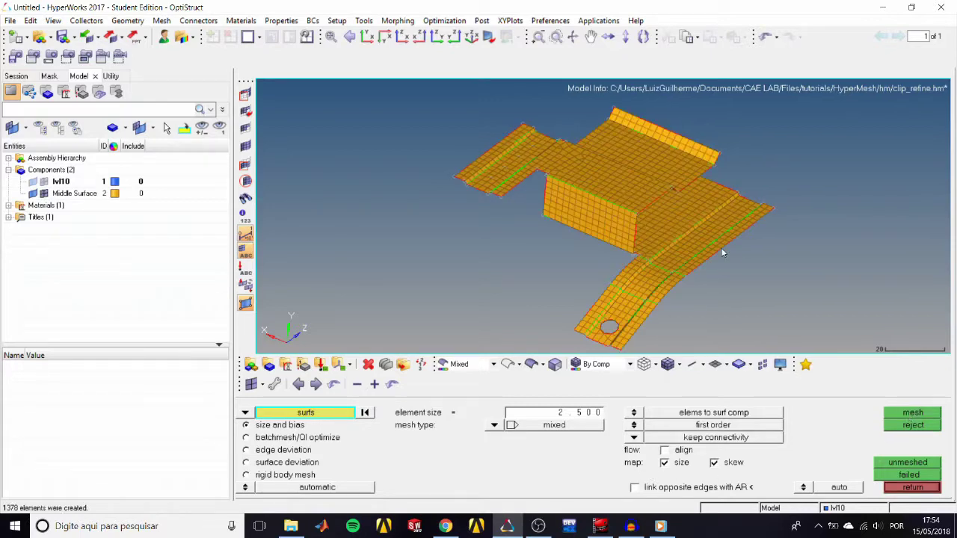
Check the 2-D elements for lengths below 1.0, using the standard result display
ctrl+right_drag(648, 210, 591, 251)
ctrl+scroll(545, 204, up, 7)
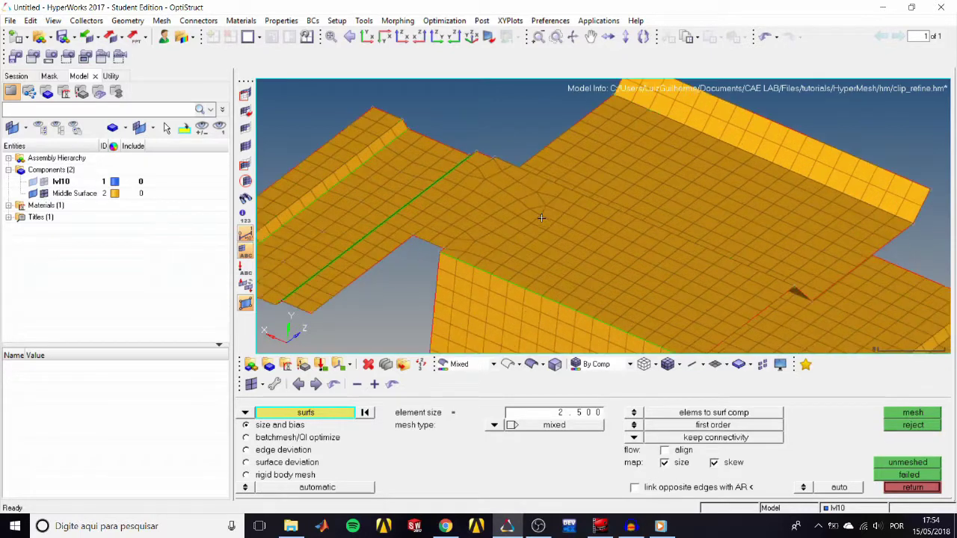
ctrl+drag(508, 234, 491, 236)
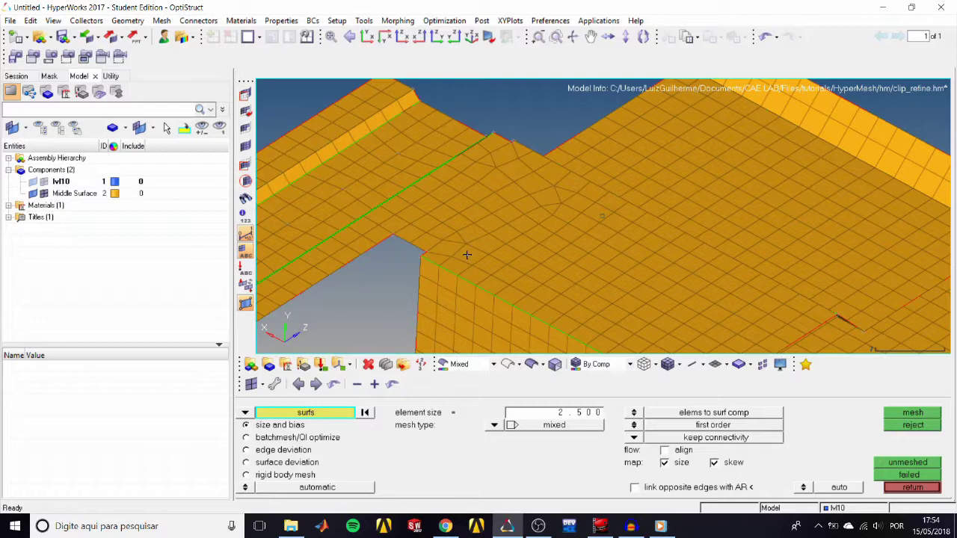
click(901, 489)
click(895, 476)
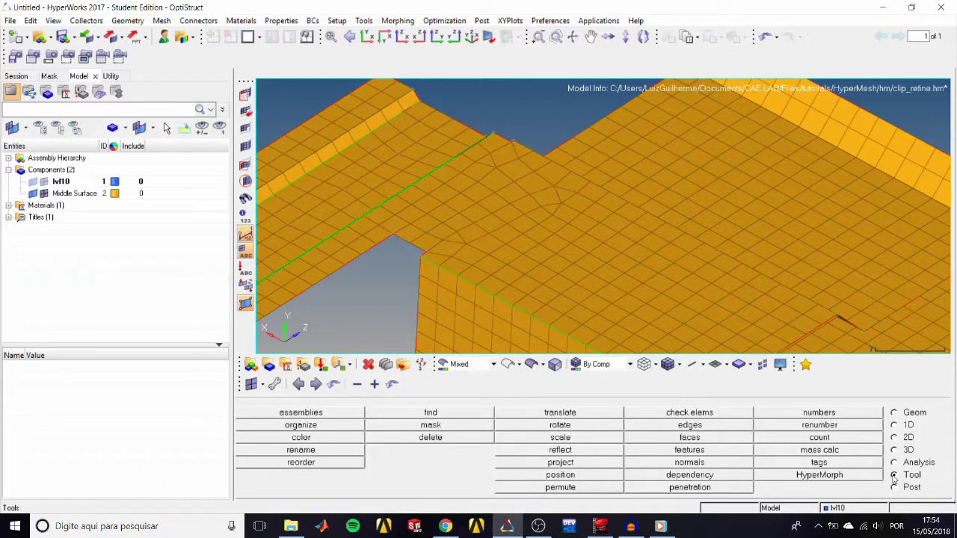
click(715, 413)
click(853, 463)
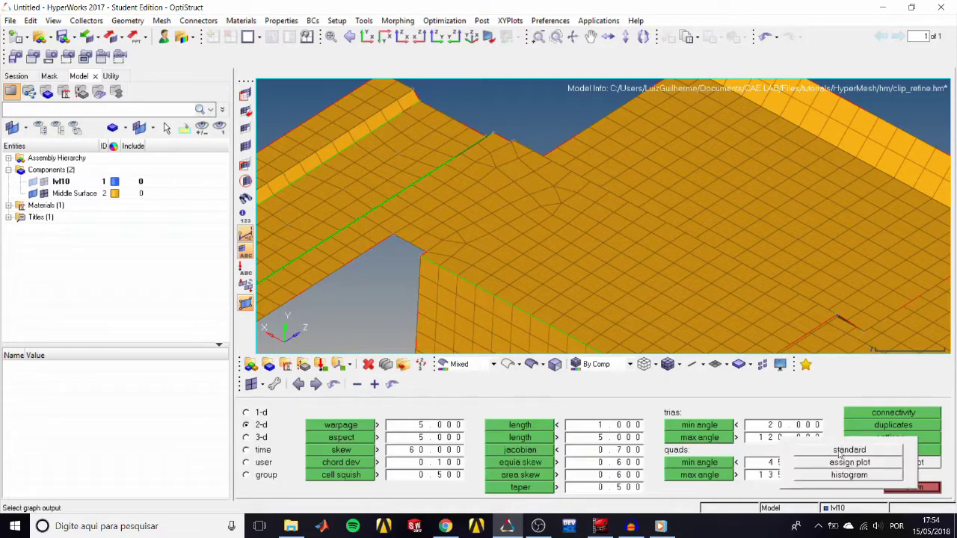
click(842, 451)
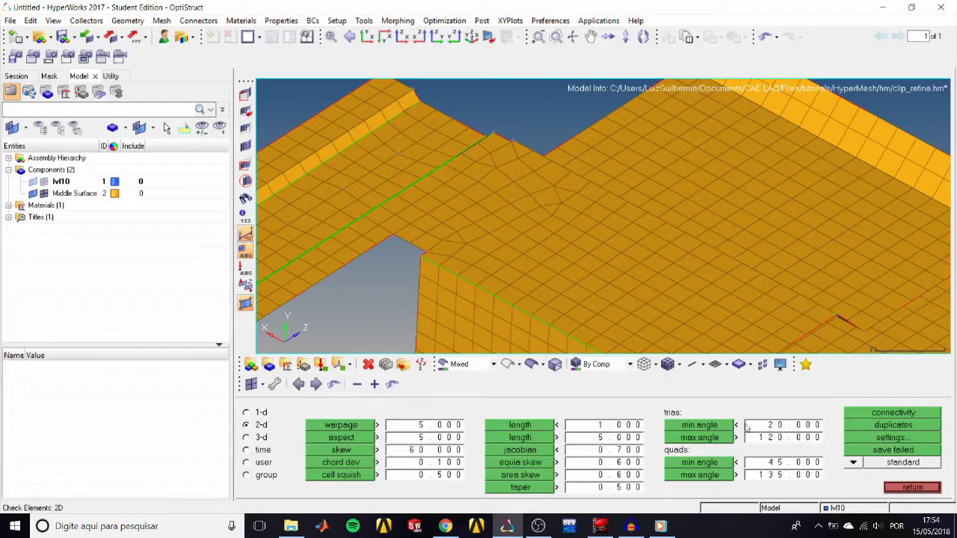
click(533, 426)
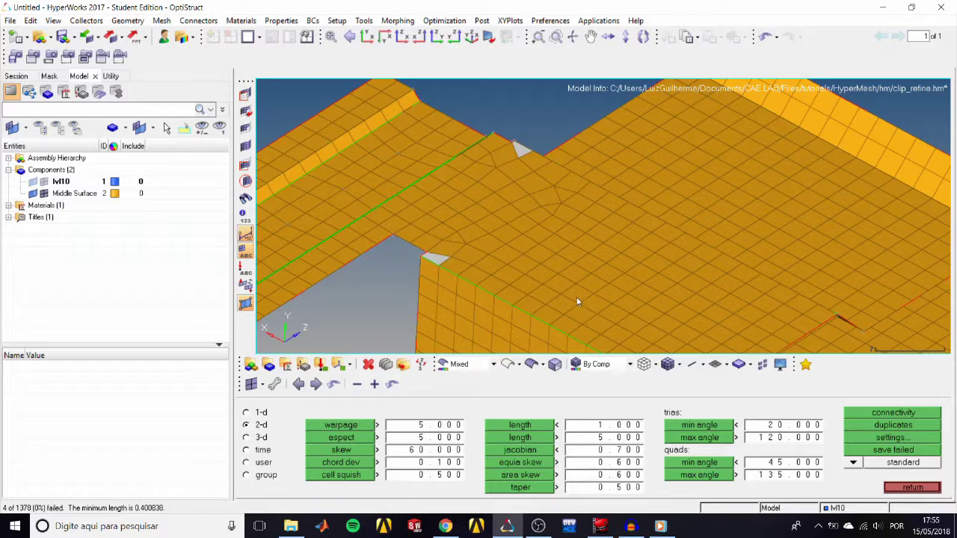
Plot the quad maximum angle check with a 135-degree limit as an assign plot, and leave the element check
click(854, 462)
click(852, 465)
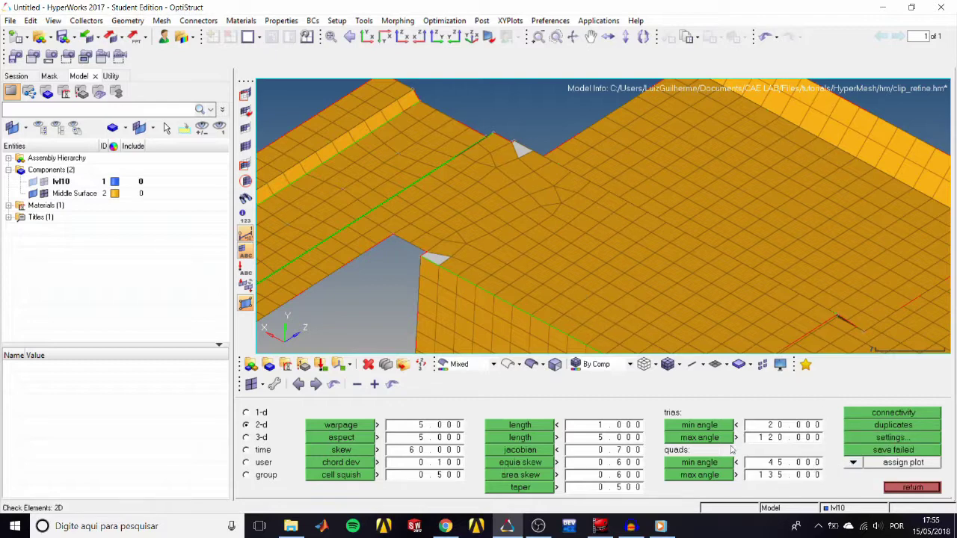
click(695, 476)
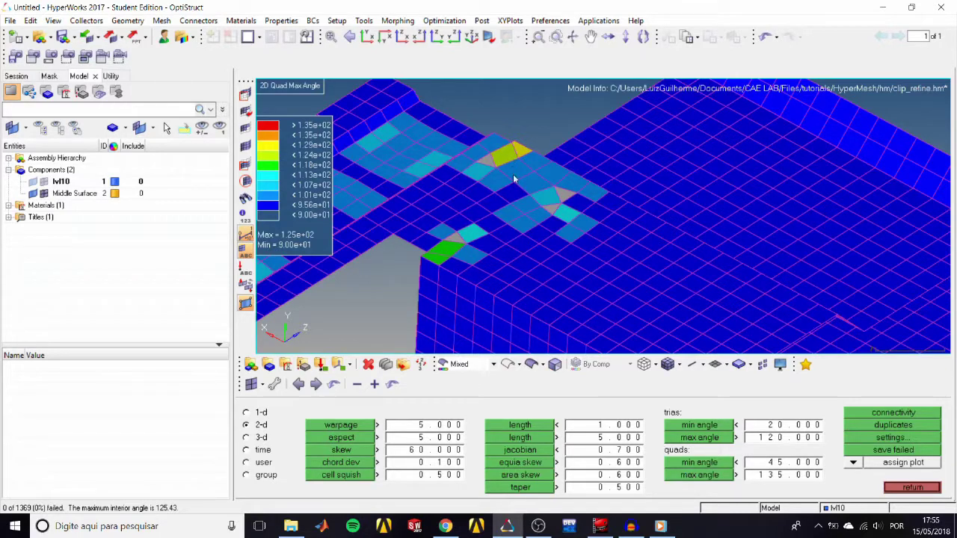
click(898, 488)
Hide the Middle Surface elements and replace the fixed point beside the notch corner with its close neighbour at the green edge's end
click(45, 193)
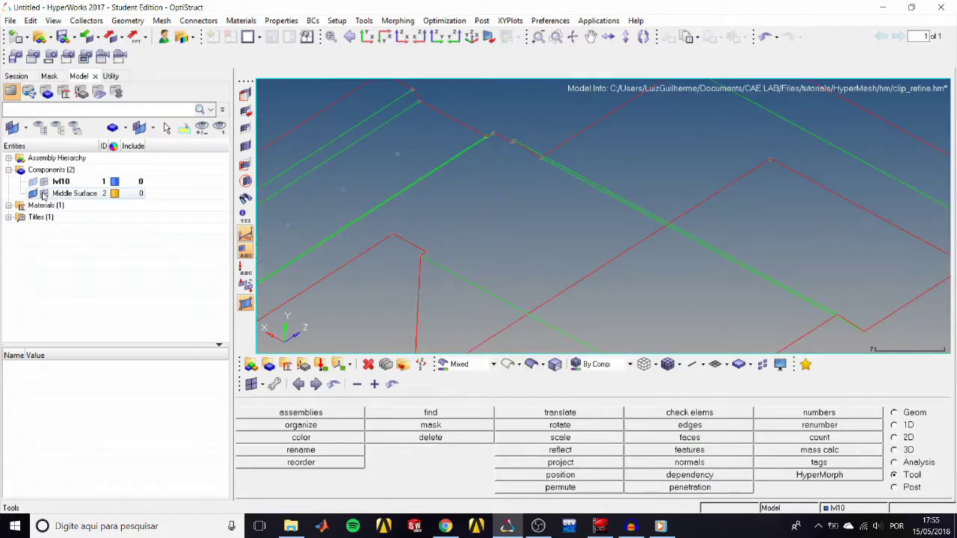
ctrl+drag(442, 251, 773, 316)
click(895, 413)
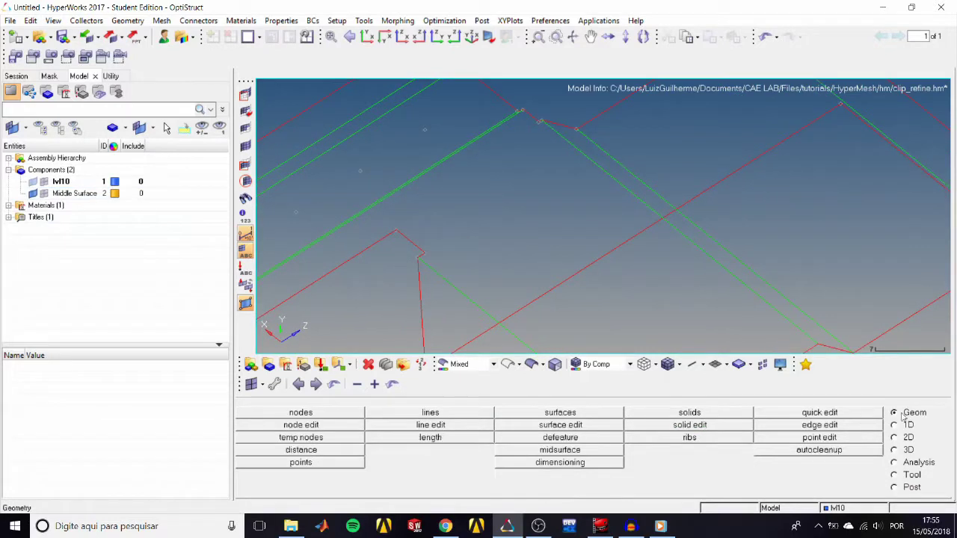
click(850, 438)
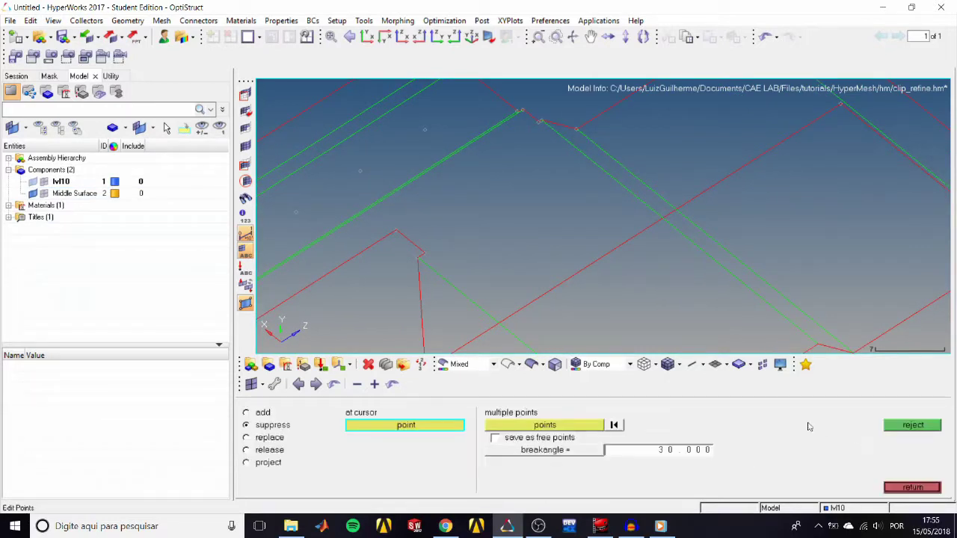
click(266, 439)
scroll(511, 213, up, 3)
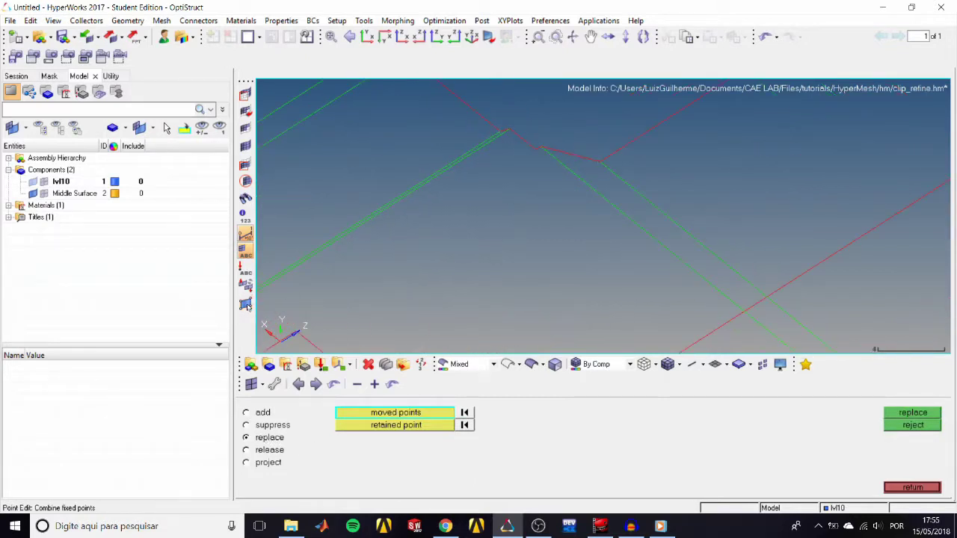
scroll(594, 152, up, 2)
scroll(482, 232, up, 1)
click(498, 204)
scroll(502, 191, up, 1)
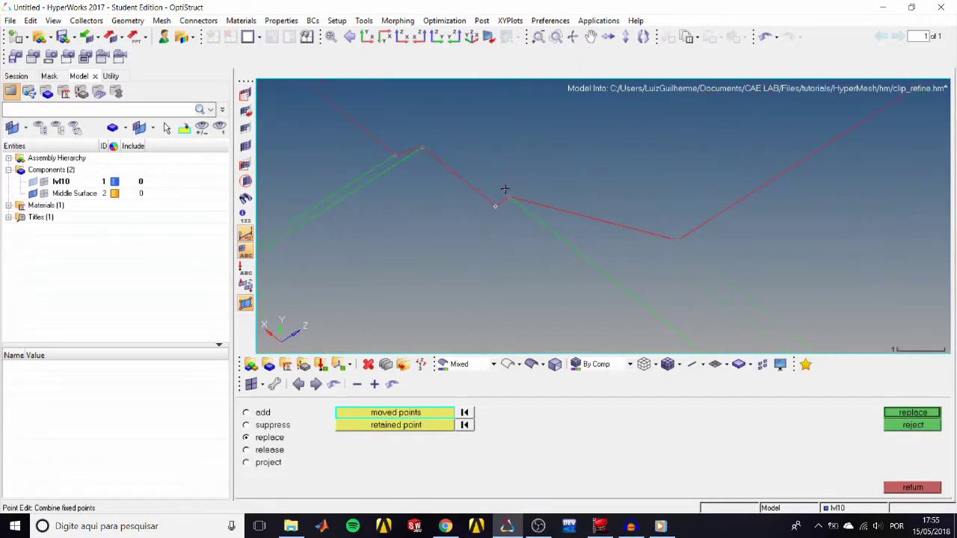
click(417, 426)
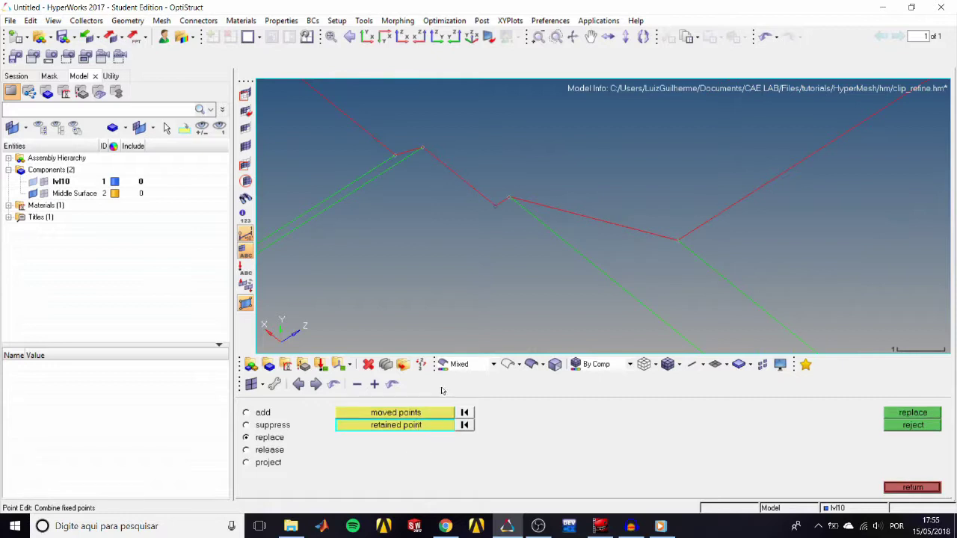
click(510, 199)
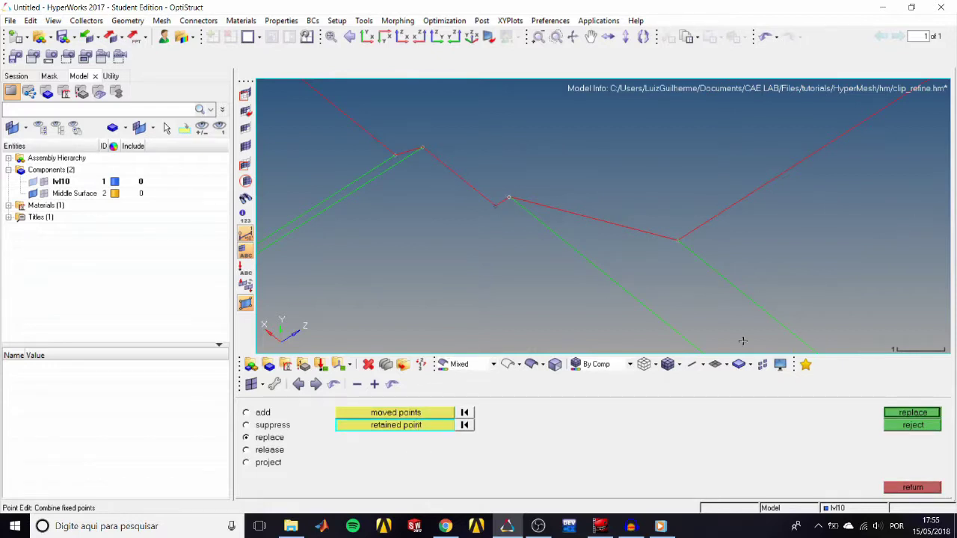
click(899, 416)
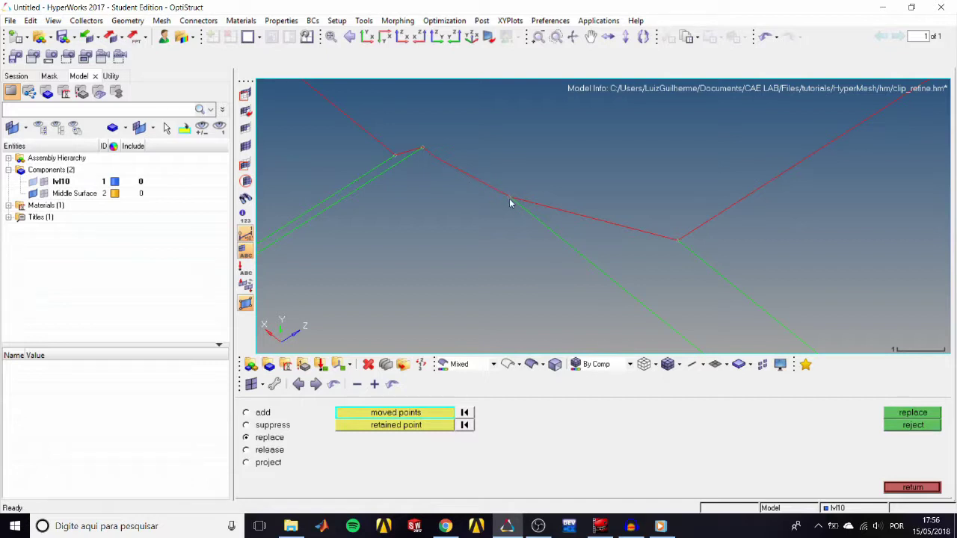
Suppress the three interior fixed points between the green edges of the narrow flange, and return to the geometry tools
ctrl+scroll(496, 207, down, 8)
ctrl+right_drag(496, 207, 592, 186)
ctrl+scroll(591, 188, down, 1)
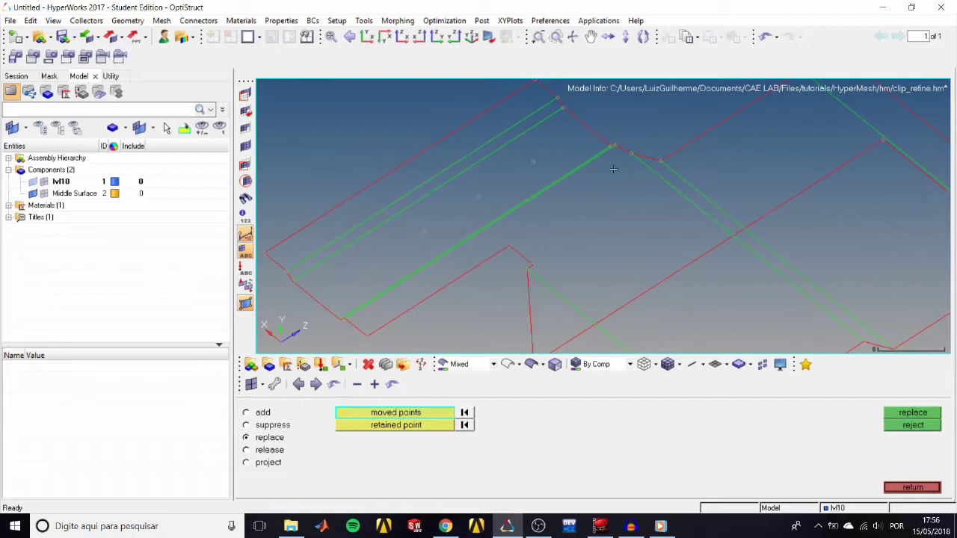
ctrl+drag(635, 210, 821, 242)
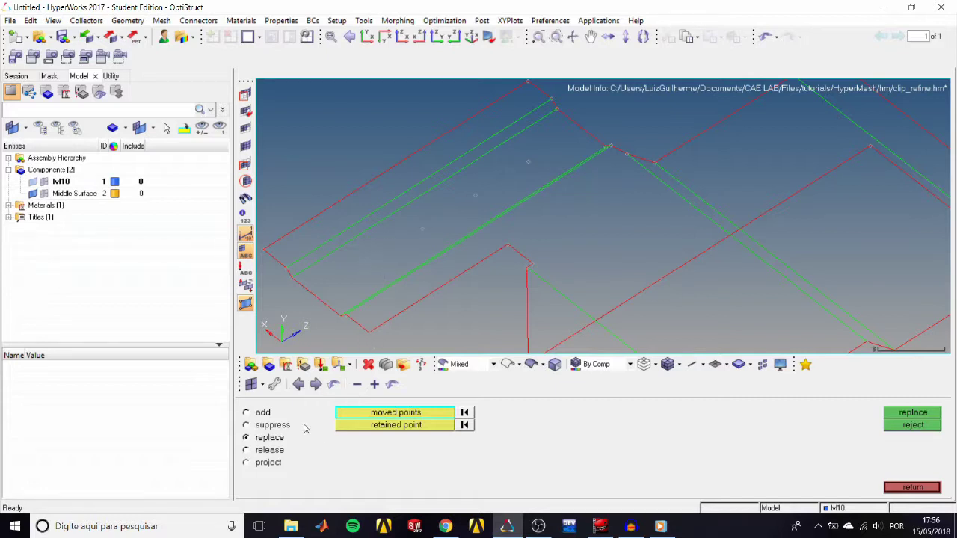
click(247, 425)
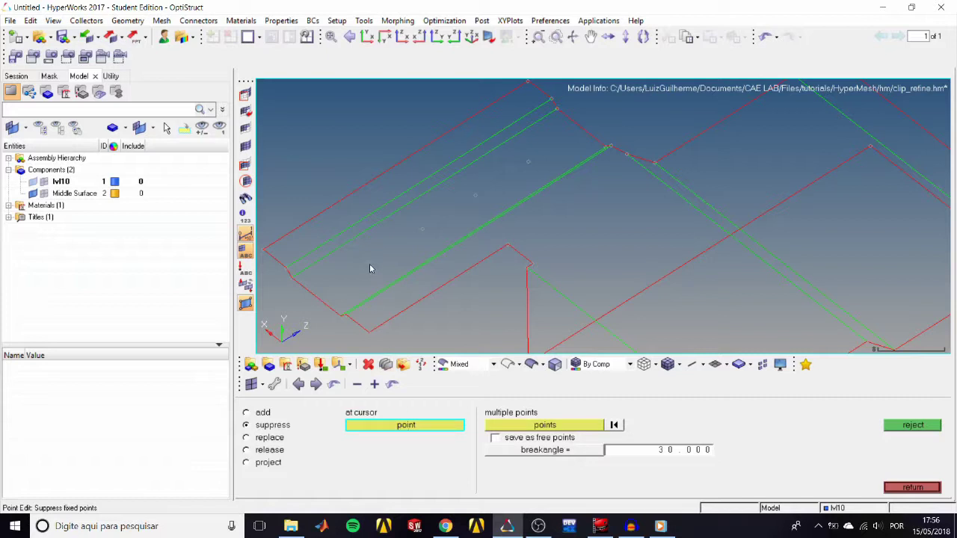
click(423, 229)
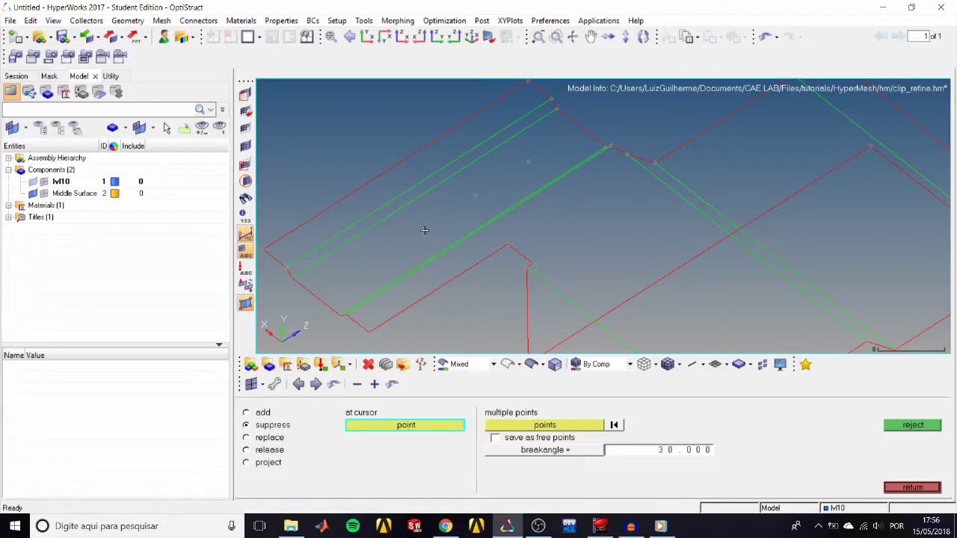
click(476, 195)
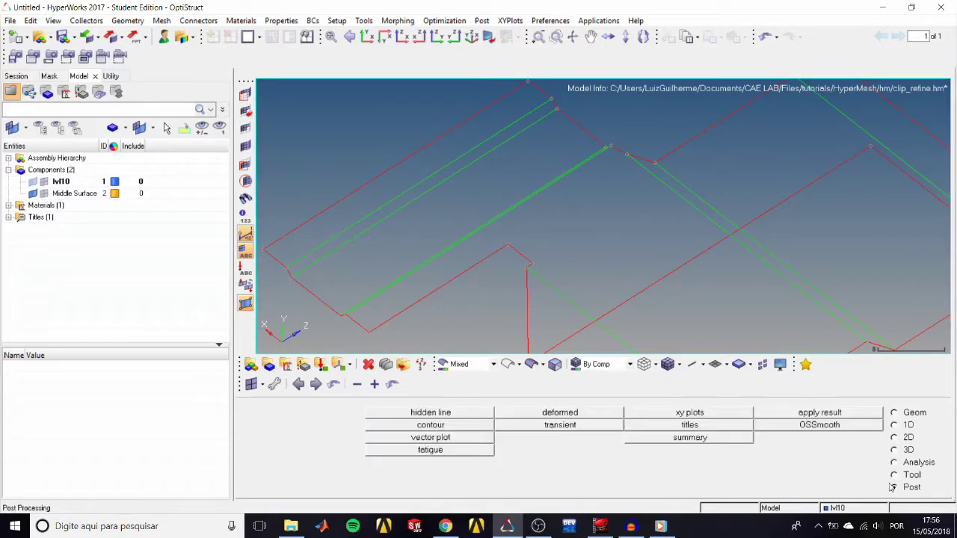
click(896, 413)
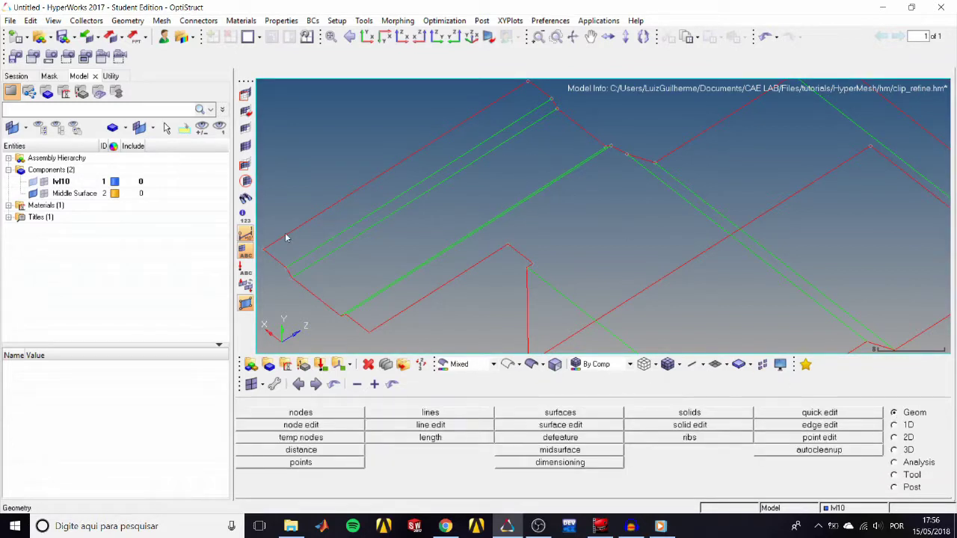
ctrl+drag(596, 248, 440, 171)
ctrl+drag(377, 165, 401, 133)
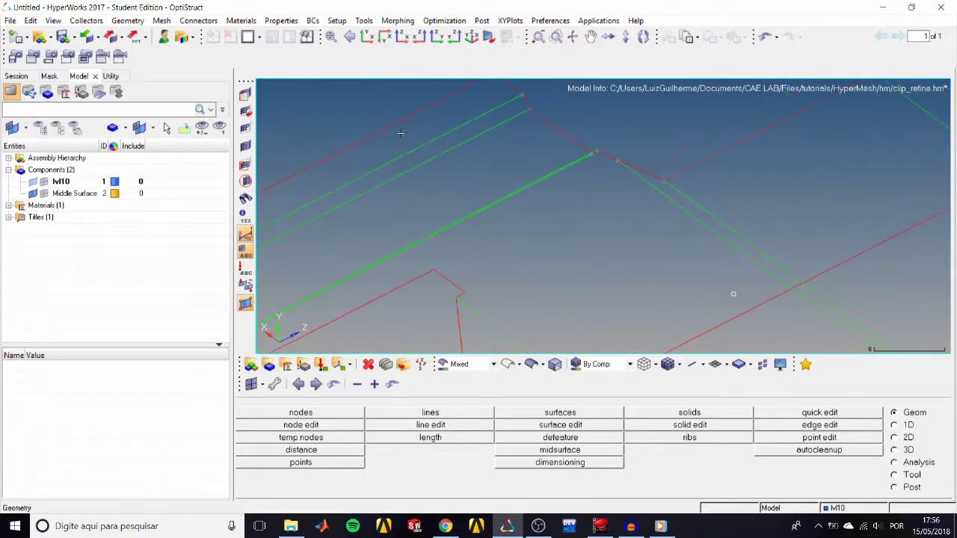
ctrl+drag(504, 241, 567, 222)
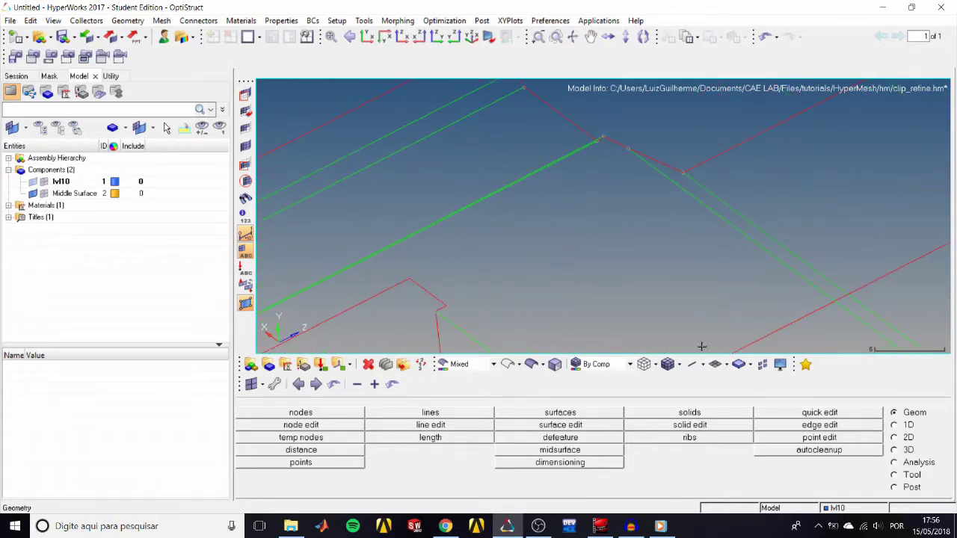
Trim the surface with a node normal to edge, from the short flange notch's outermost corner to the nearer green bend edge
click(581, 425)
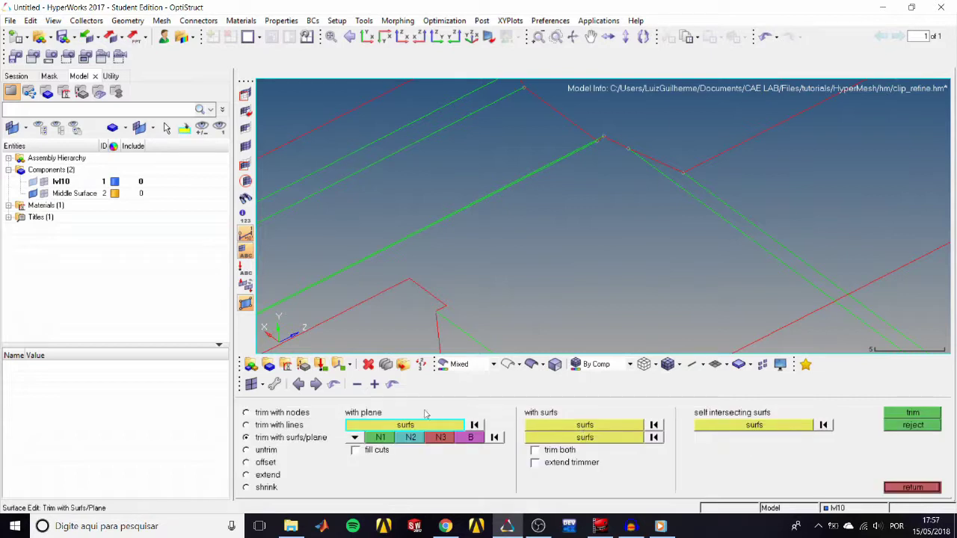
click(292, 415)
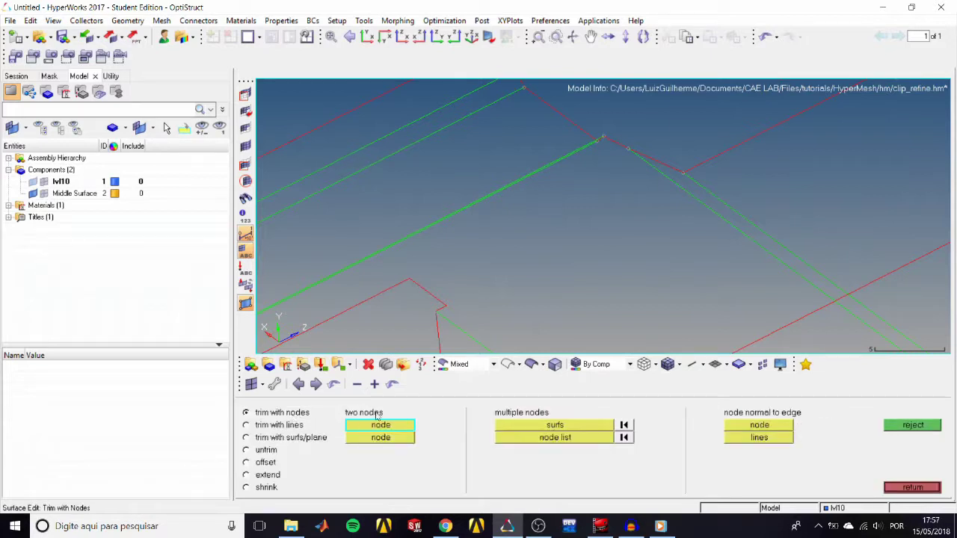
click(773, 428)
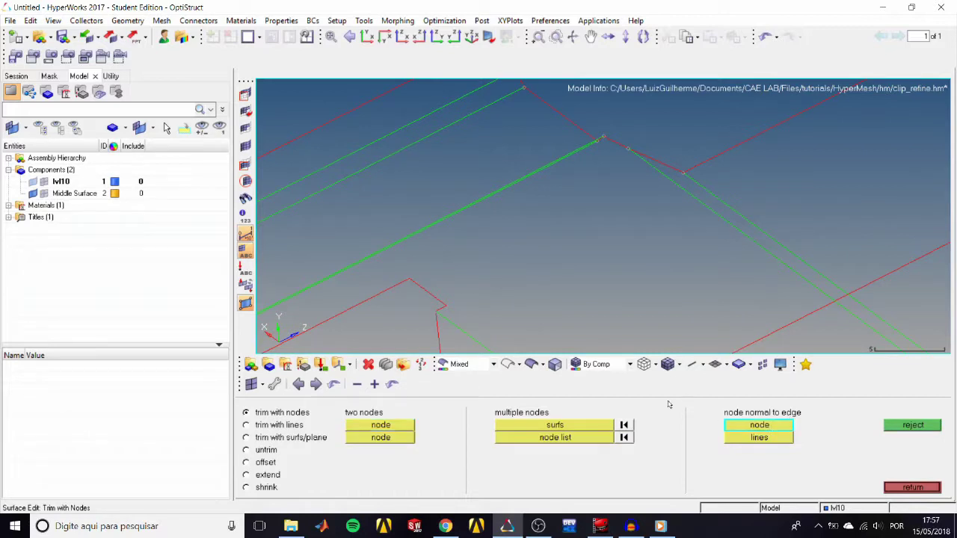
click(409, 279)
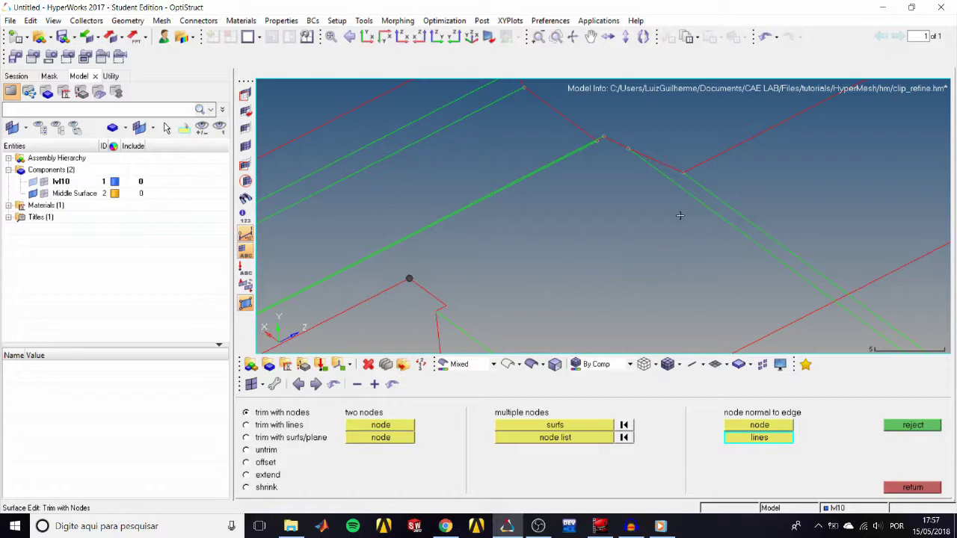
click(722, 223)
Trim the surface from the adjacent corner of the same notch, normal to the nearer green bend edge
ctrl+drag(671, 234, 618, 265)
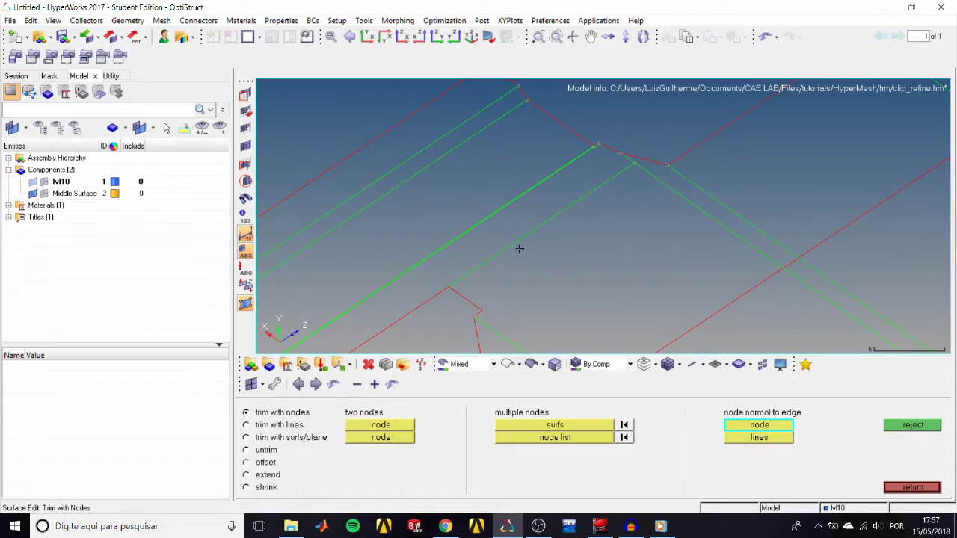
click(481, 311)
click(685, 198)
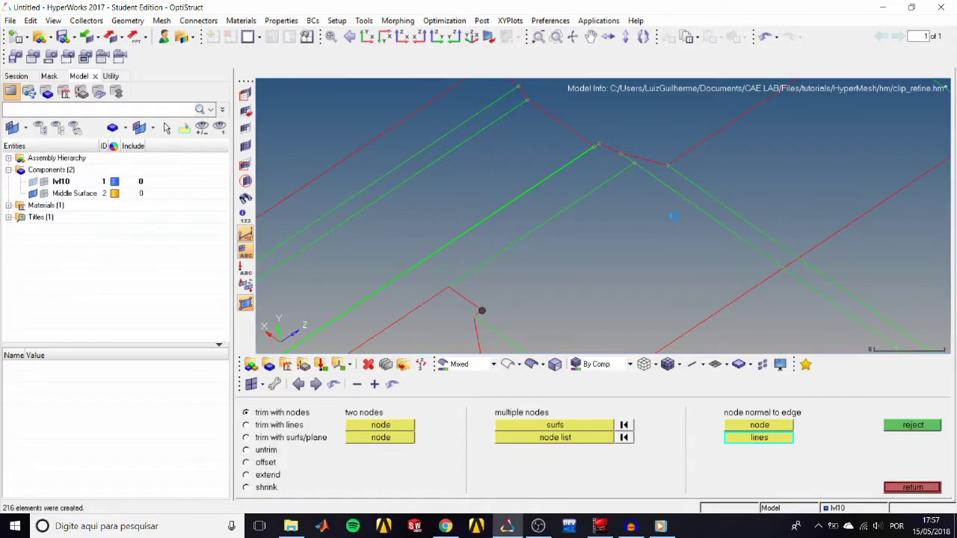
Trim the surface from the inner notch corner beside the long curved arm, normal to the arm's red end edge
ctrl+scroll(651, 242, down, 4)
ctrl+right_drag(652, 241, 549, 180)
ctrl+scroll(637, 251, up, 4)
ctrl+scroll(590, 239, up, 5)
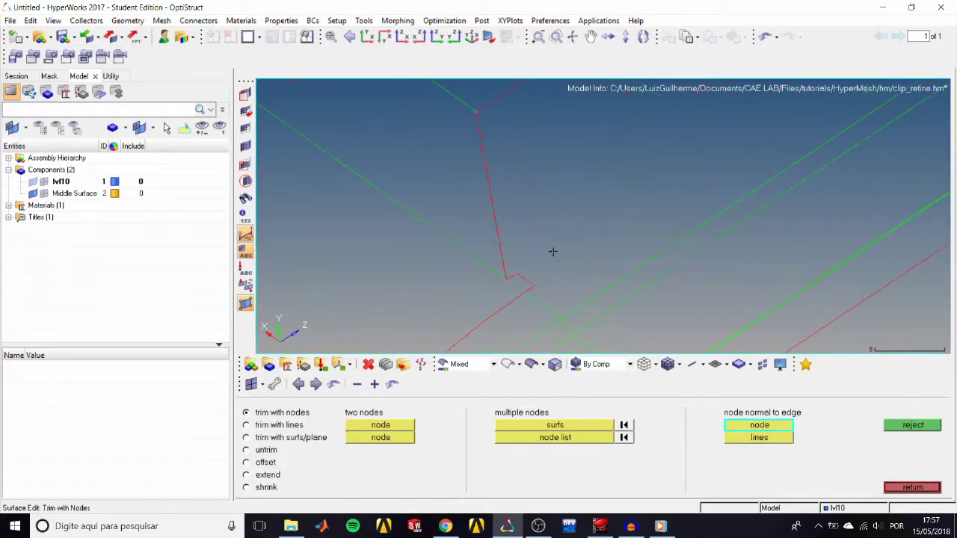
click(509, 277)
ctrl+scroll(572, 235, down, 3)
ctrl+right_drag(729, 181, 576, 330)
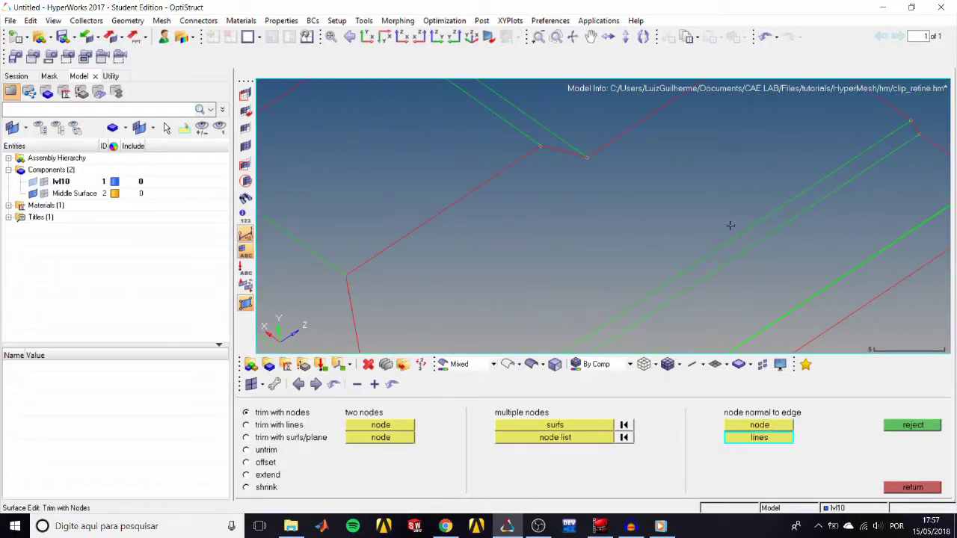
ctrl+right_drag(757, 194, 663, 297)
click(776, 191)
Trim the surface from the neighbouring outer corner of the long arm's notch, normal to the red end edge
ctrl+scroll(596, 295, down, 3)
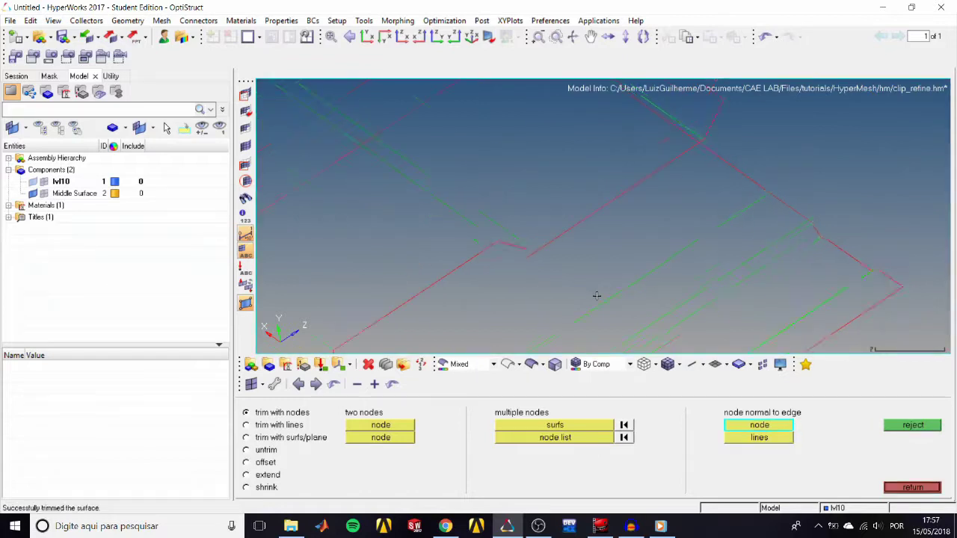
ctrl+right_drag(590, 299, 701, 130)
ctrl+scroll(576, 224, up, 3)
click(516, 261)
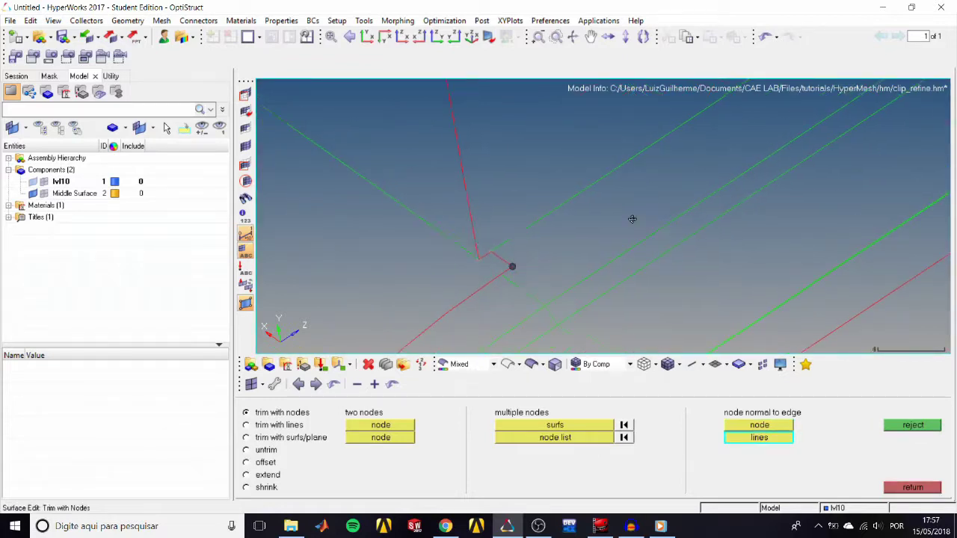
ctrl+right_drag(658, 202, 550, 299)
ctrl+right_drag(748, 153, 643, 288)
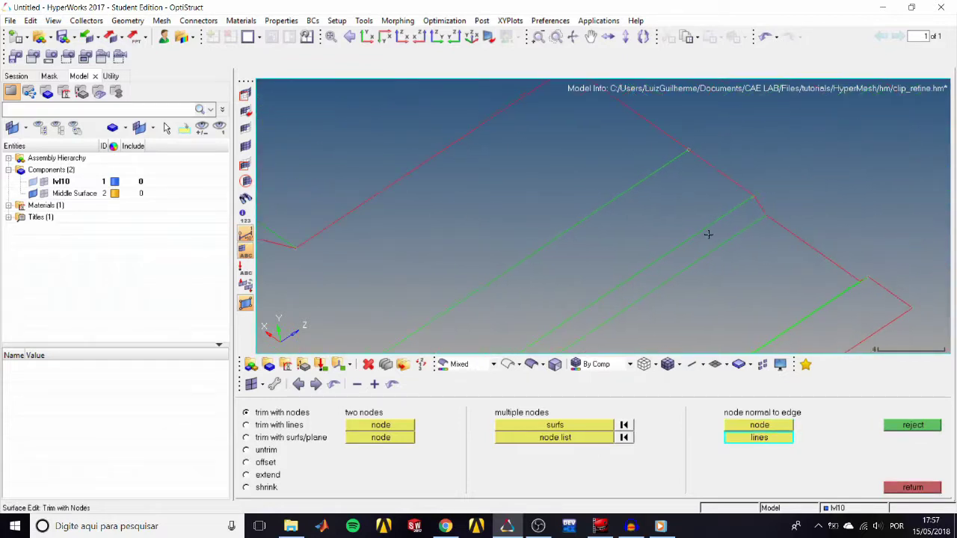
click(742, 180)
Set up a trim with plane and select the surfaces of the arm's flat end around the circular hole
ctrl+scroll(742, 180, down, 5)
ctrl+right_drag(585, 252, 656, 131)
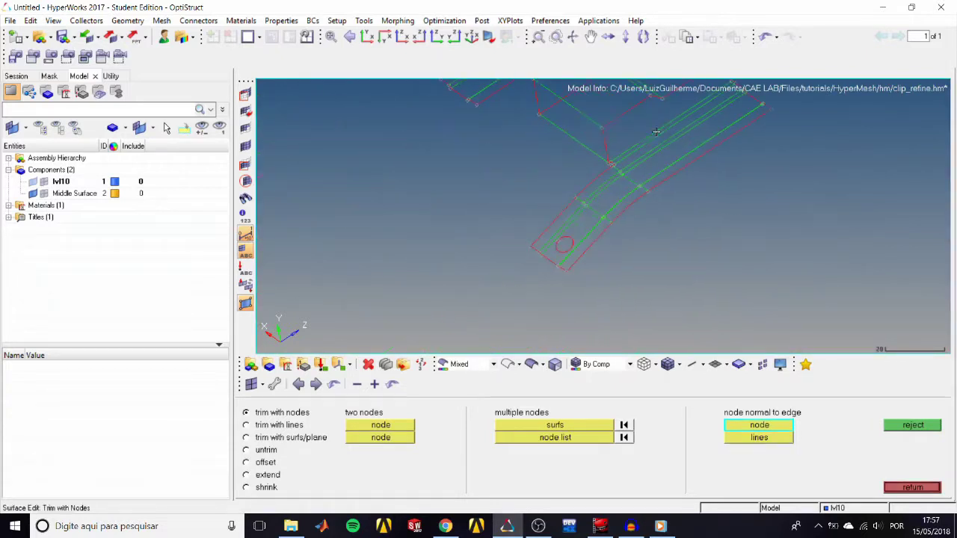
ctrl+scroll(554, 247, up, 3)
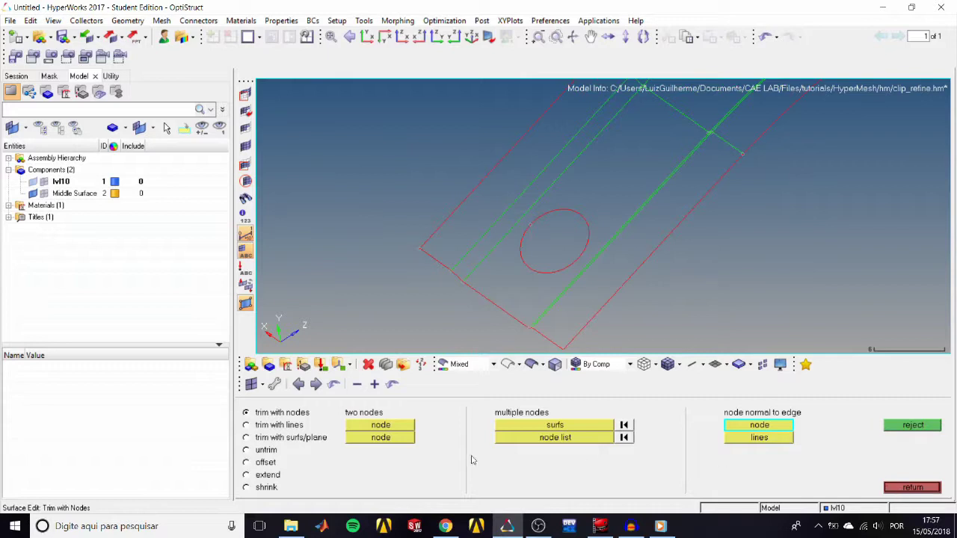
click(297, 441)
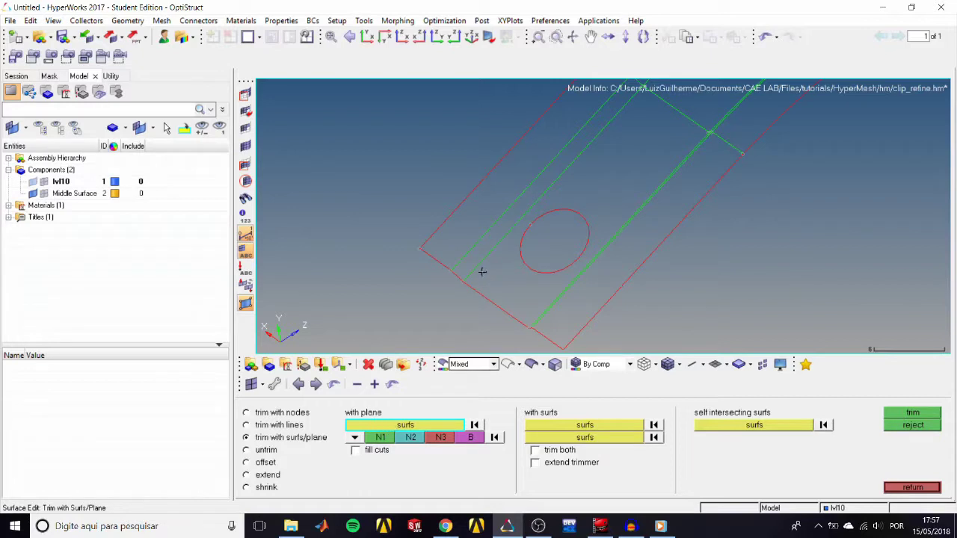
click(468, 238)
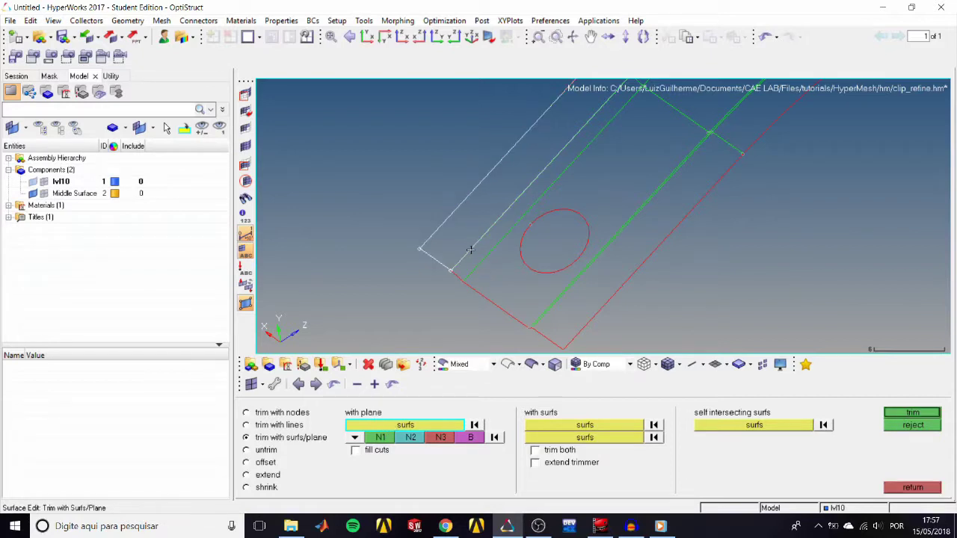
click(471, 258)
scroll(481, 261, down, 3)
click(523, 273)
ctrl+drag(524, 273, 737, 235)
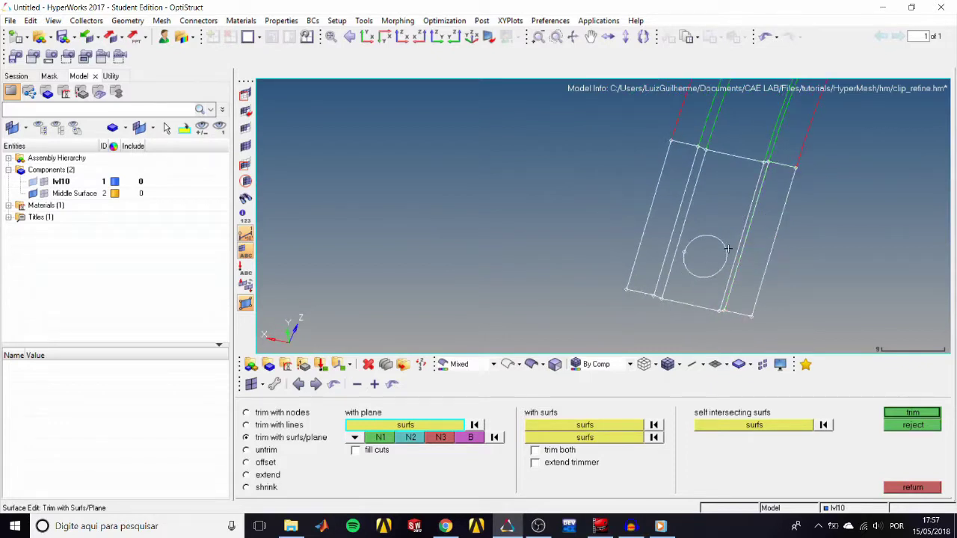
Define the trimming plane's direction with N1 and N2 picked along the long outer edge of the holed end
click(380, 438)
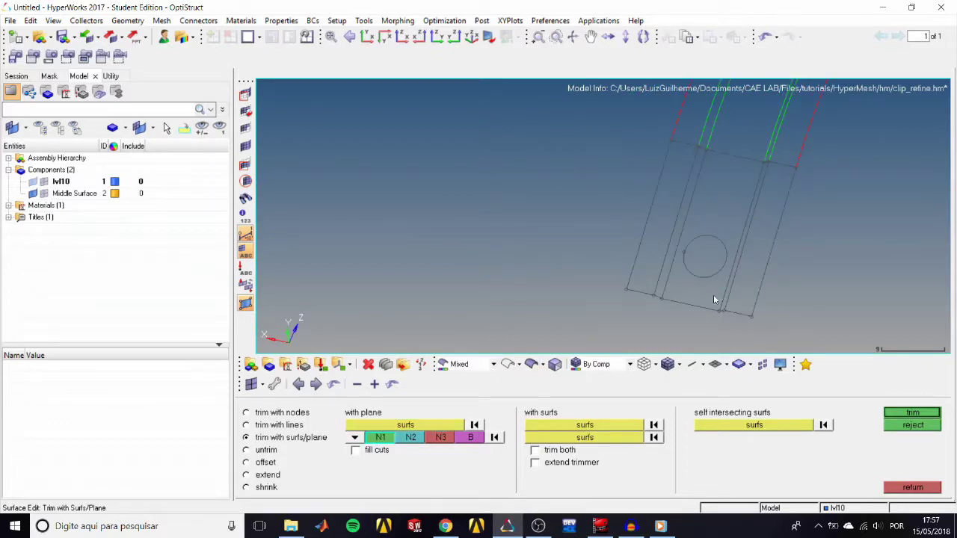
ctrl+drag(715, 297, 669, 296)
ctrl+scroll(737, 227, up, 3)
ctrl+drag(745, 244, 646, 223)
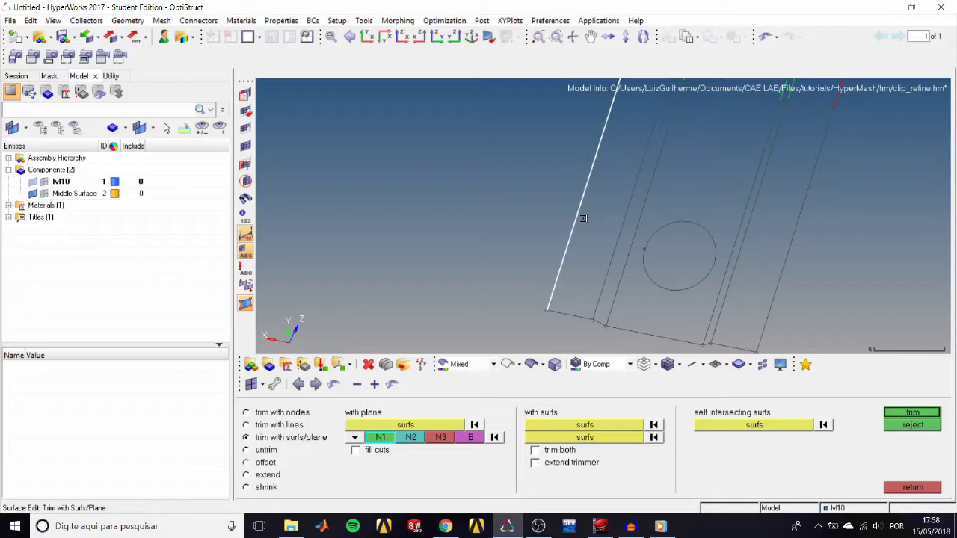
click(582, 218)
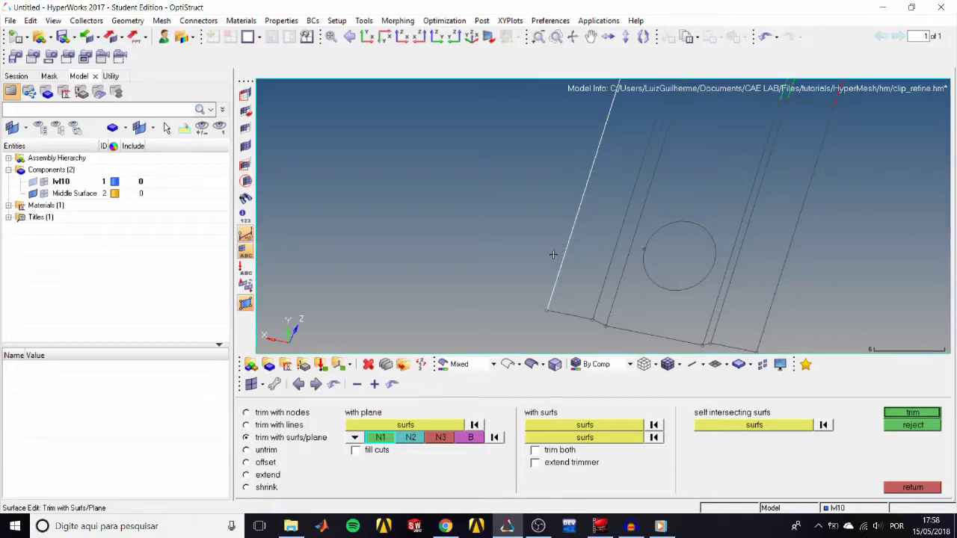
click(568, 242)
click(584, 192)
Create a node at the circular hole's centre from three nodes picked on its circumference, and return to the surface trim
key(F4)
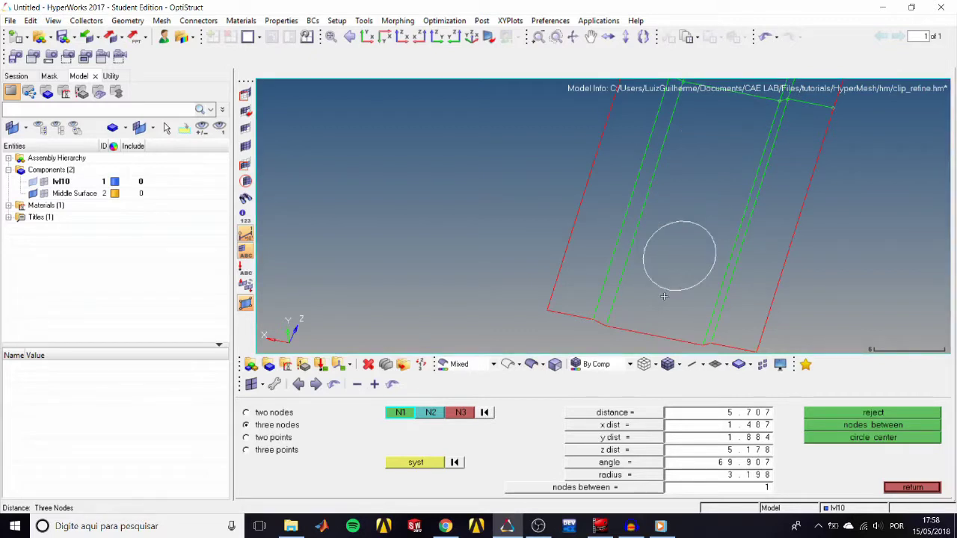
click(652, 281)
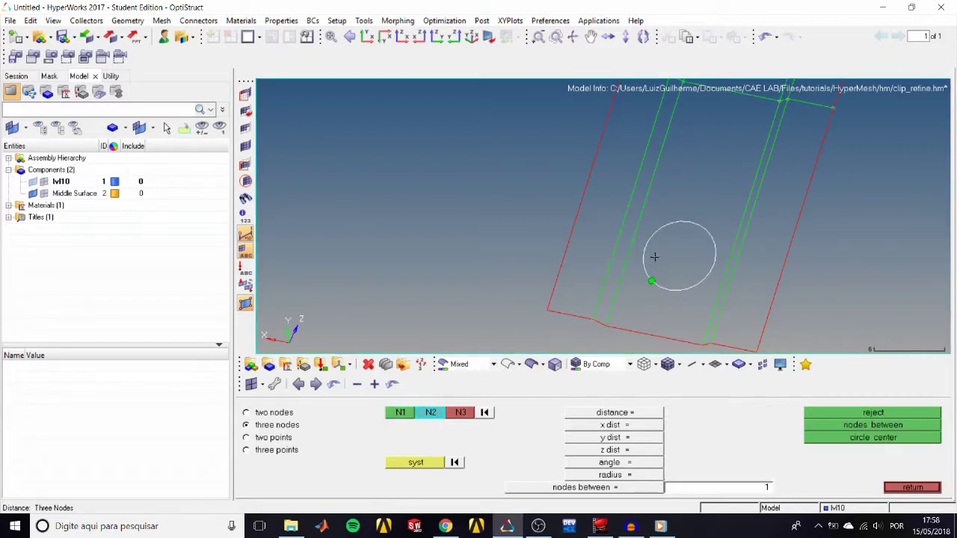
click(661, 226)
click(714, 241)
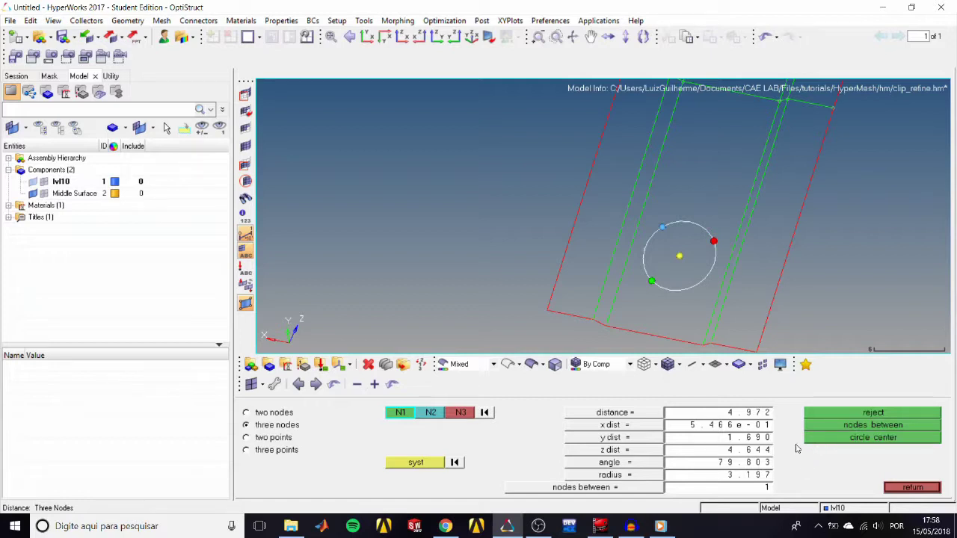
click(891, 487)
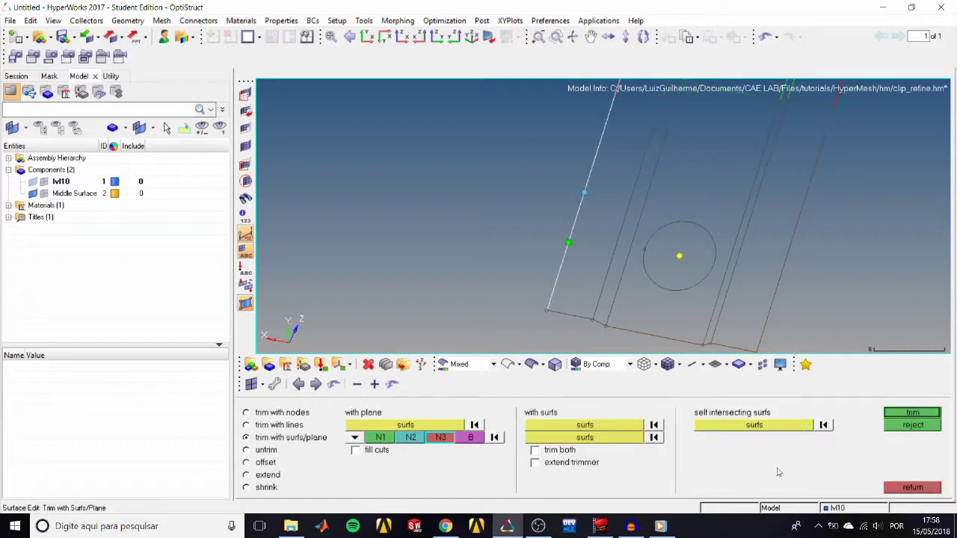
Use the hole's centre node as the plane's base point and trim the selected surfaces
click(470, 442)
click(679, 256)
click(902, 415)
mouse_move(649, 271)
ctrl+mouse_down()
mouse_move(706, 287)
mouse_move(731, 198)
mouse_move(756, 209)
ctrl+mouse_up()
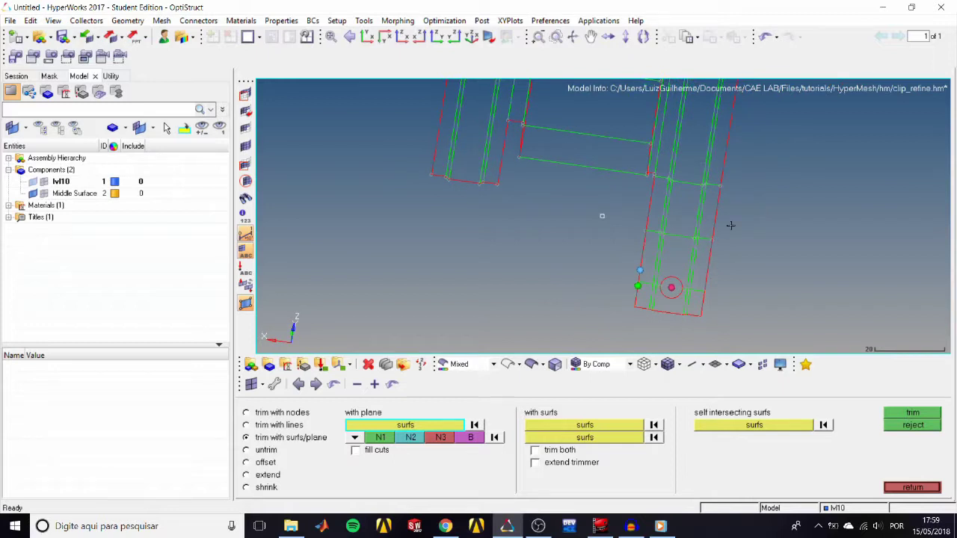
Suppress the chain of green edges crossing the long arm at the notch, from one outer edge to the other
ctrl+scroll(732, 226, up, 1)
ctrl+right_drag(737, 225, 659, 222)
ctrl+scroll(581, 293, up, 2)
ctrl+scroll(580, 291, down, 2)
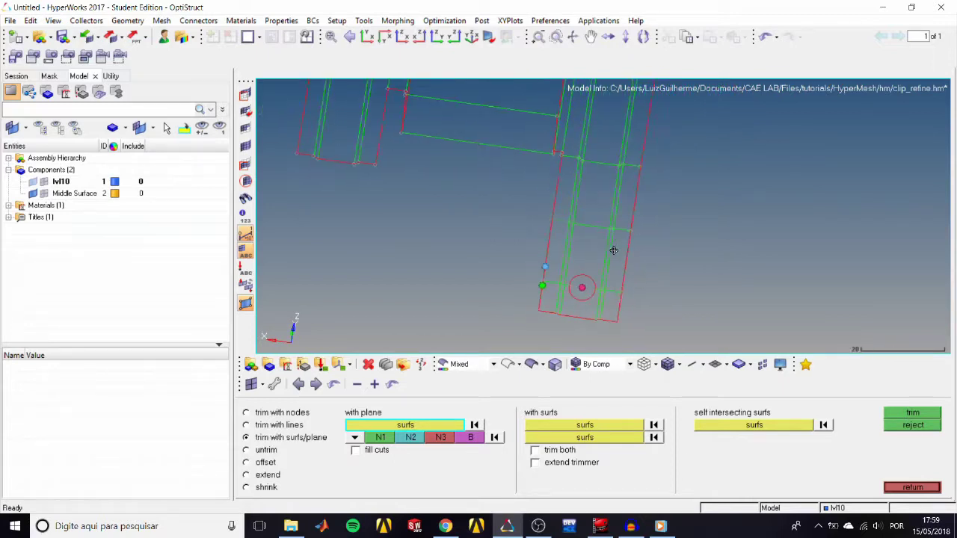
ctrl+right_drag(613, 251, 596, 271)
ctrl+scroll(573, 238, up, 5)
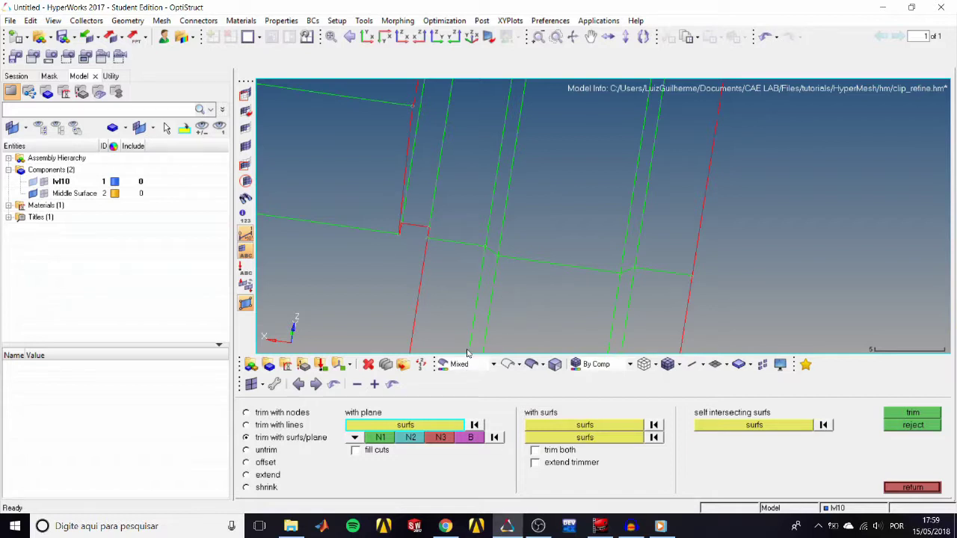
click(906, 490)
click(836, 426)
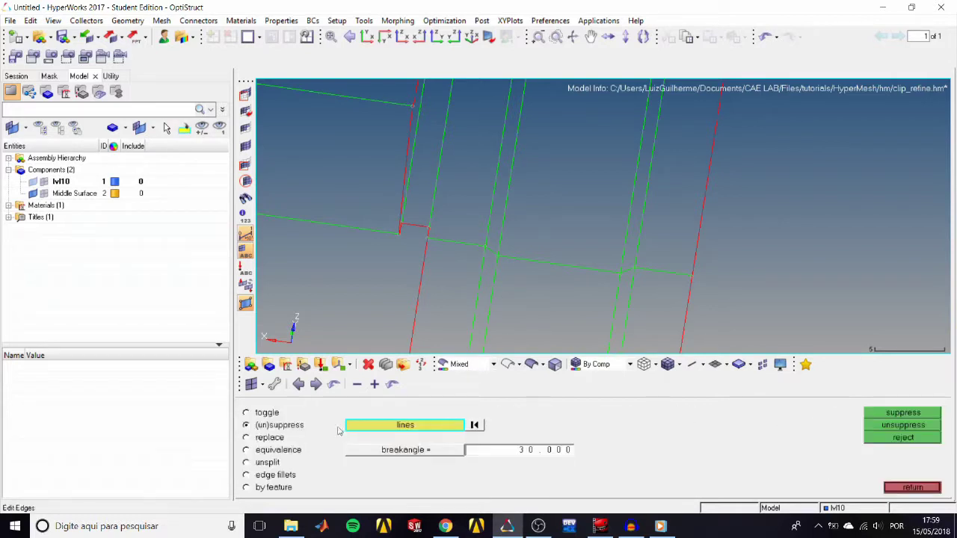
click(469, 243)
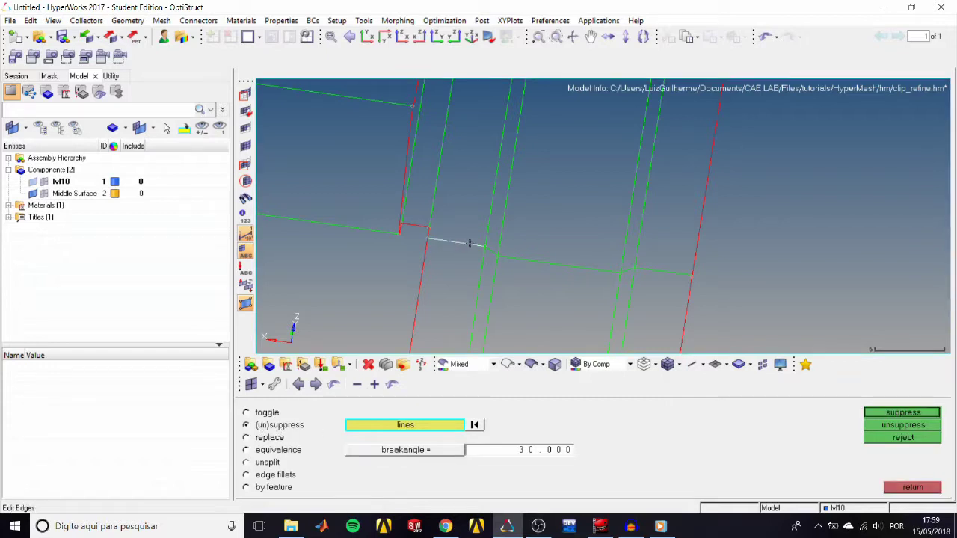
click(493, 250)
click(524, 260)
click(630, 268)
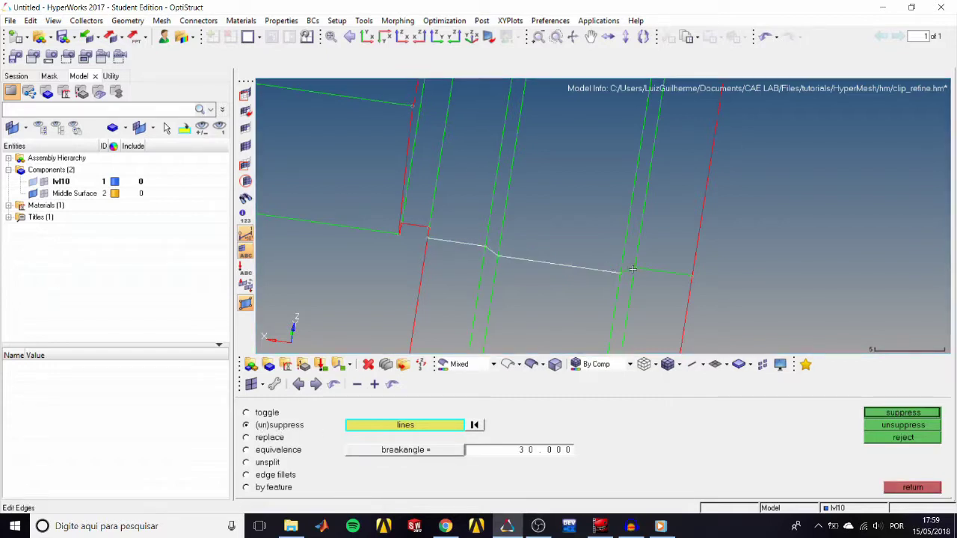
click(654, 270)
click(901, 414)
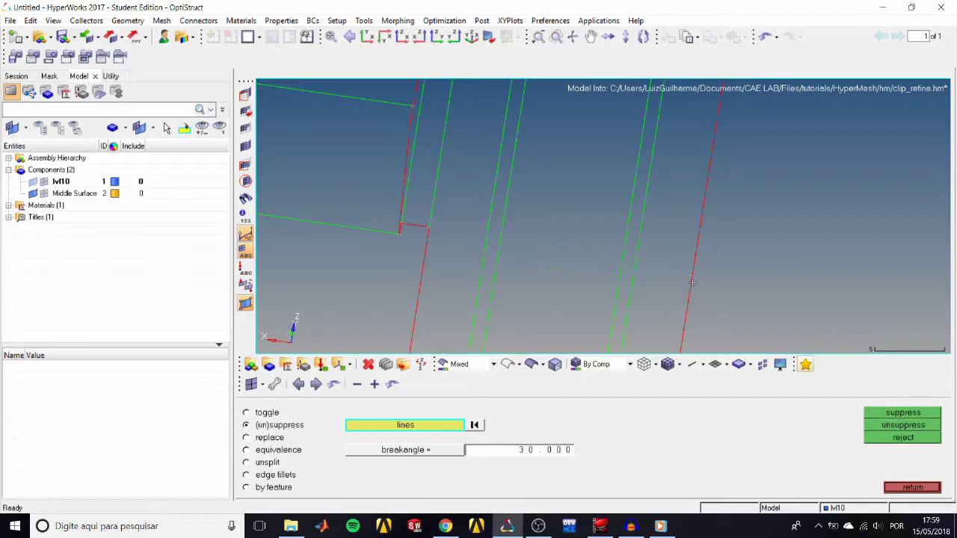
Leave the edge editing, open the 2D automesh and display the elements of the Middle Surface component
ctrl+scroll(554, 256, down, 5)
ctrl+drag(553, 256, 441, 263)
click(913, 488)
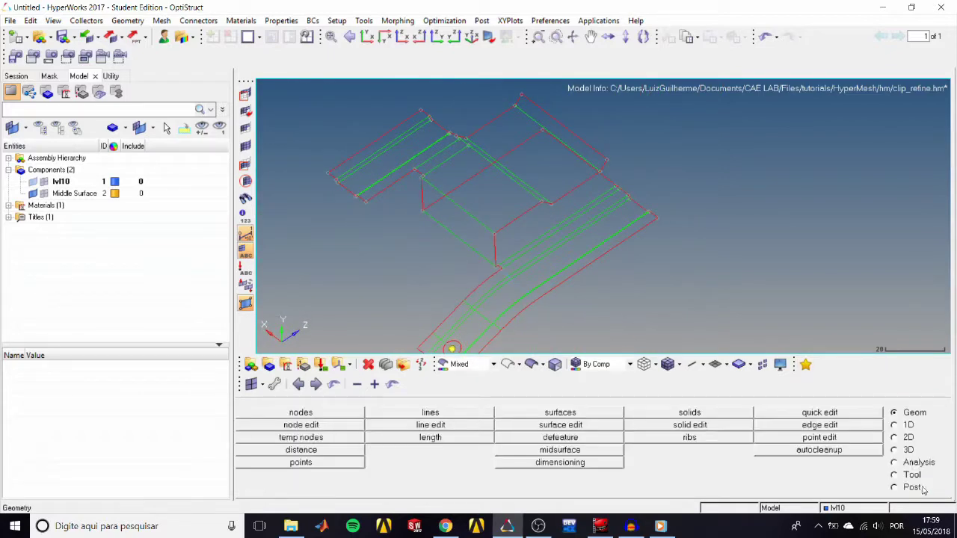
click(908, 437)
ctrl+right_drag(613, 280, 679, 261)
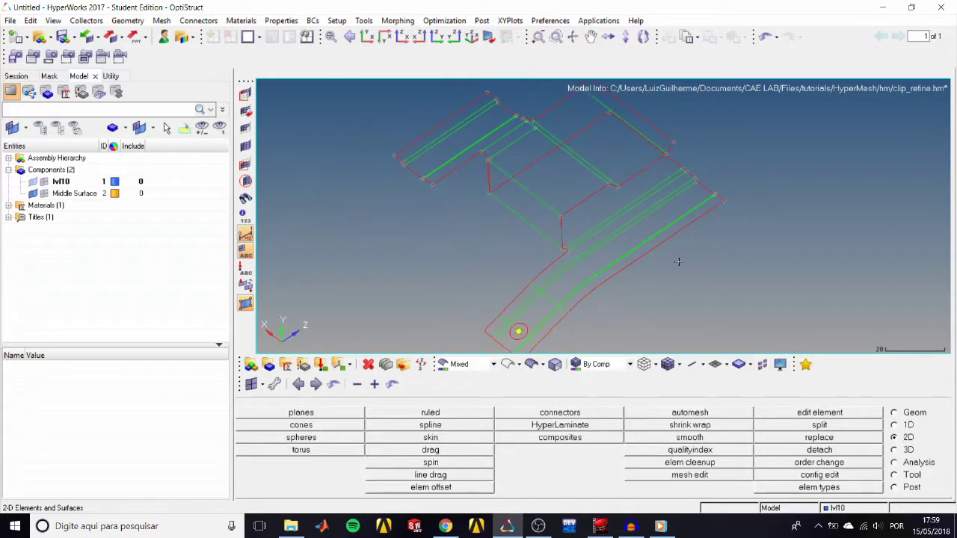
click(715, 415)
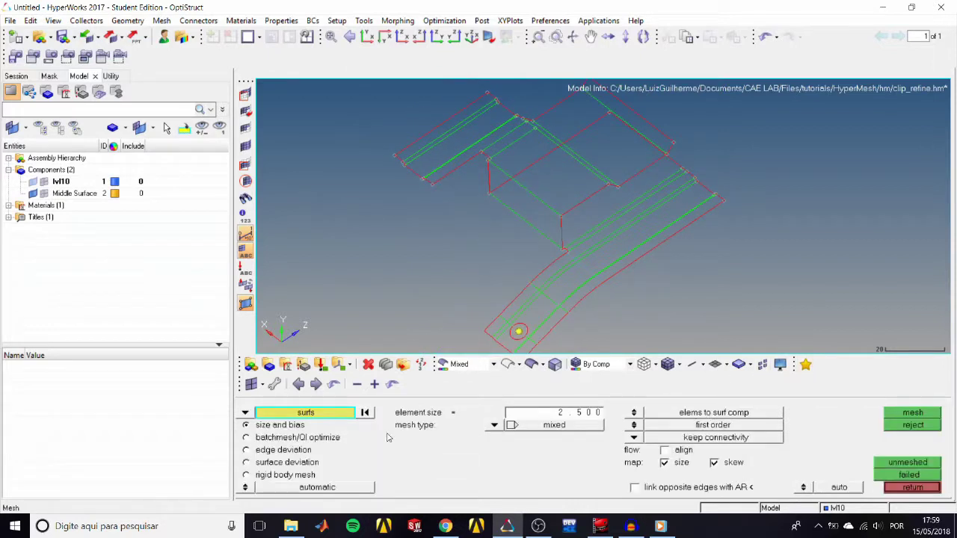
click(44, 193)
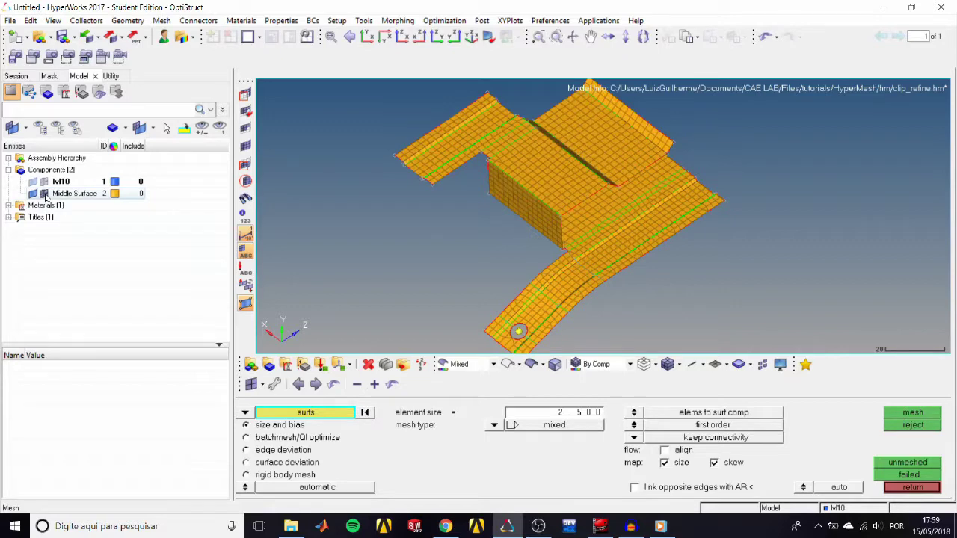
Remesh all displayed surfaces by size and bias with mixed elements of size 2.5
double_click(322, 415)
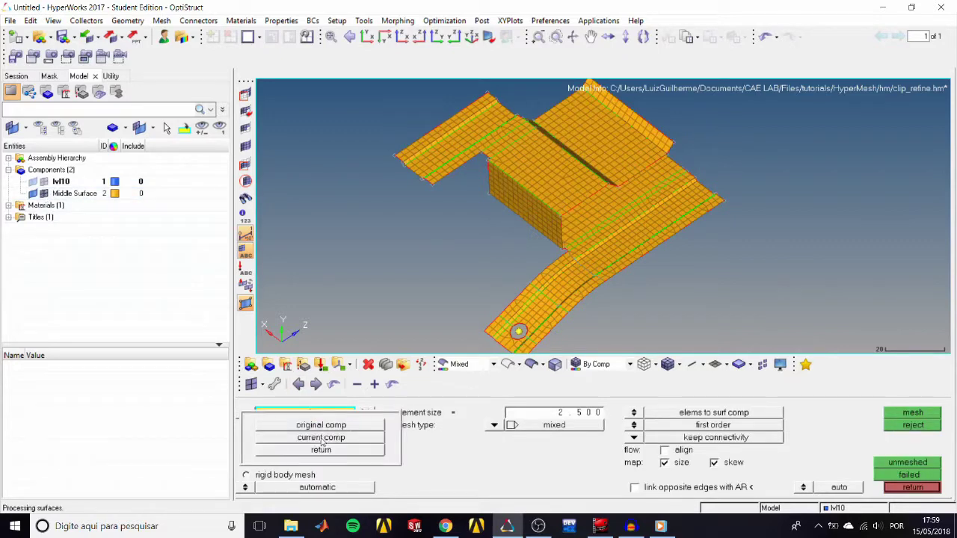
click(338, 425)
click(319, 416)
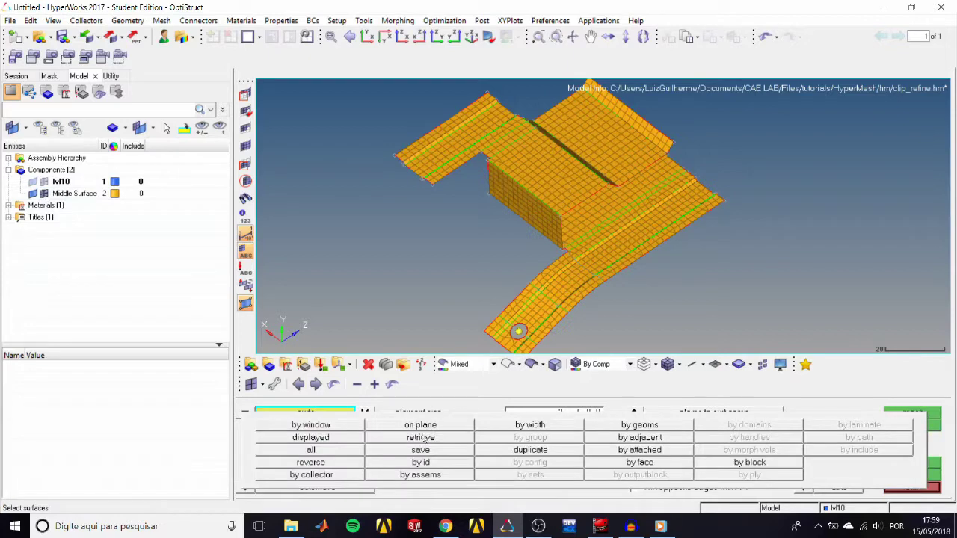
click(348, 440)
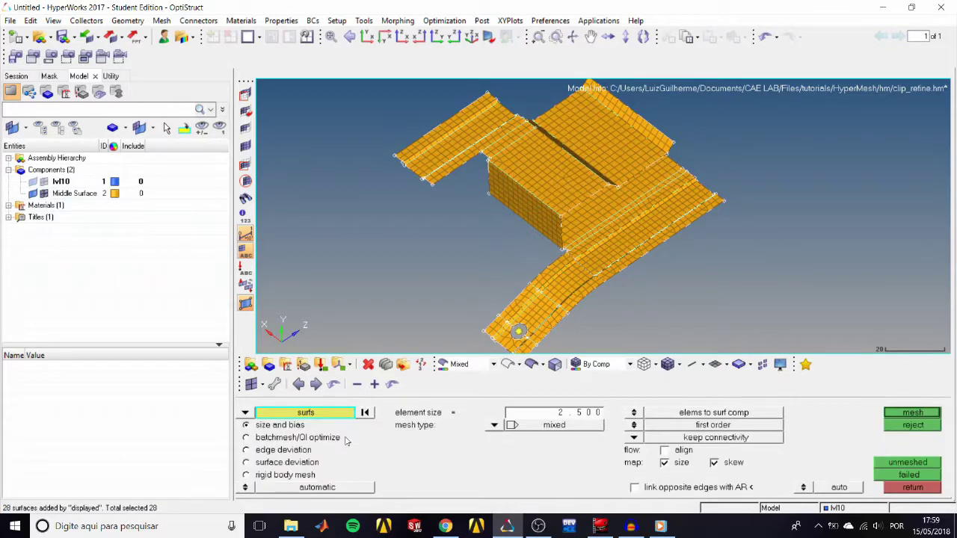
click(896, 416)
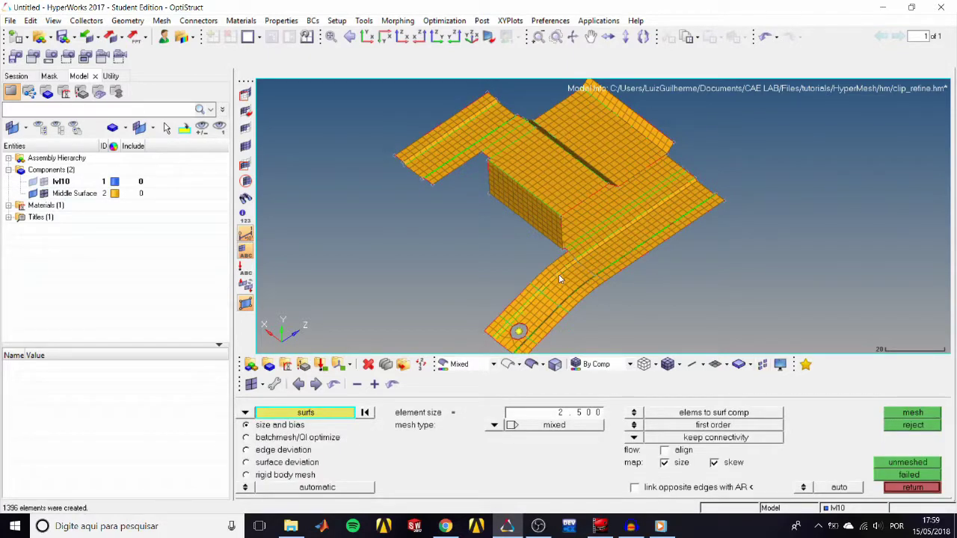
ctrl+scroll(560, 185, up, 3)
ctrl+right_drag(558, 180, 528, 237)
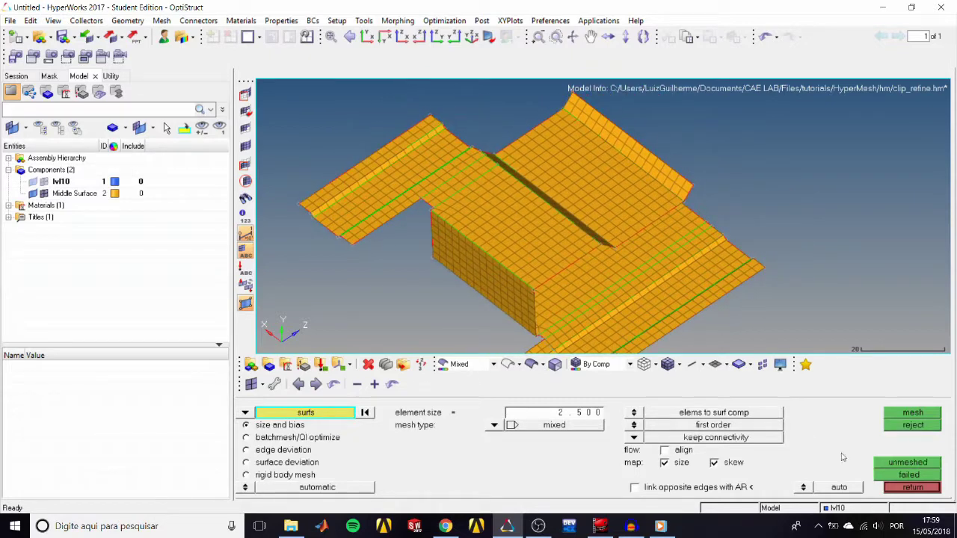
Check the 2D elements for lengths below 1.0 with standard output and examine the flagged elements at the box-shaped wall's corners
click(902, 487)
click(894, 475)
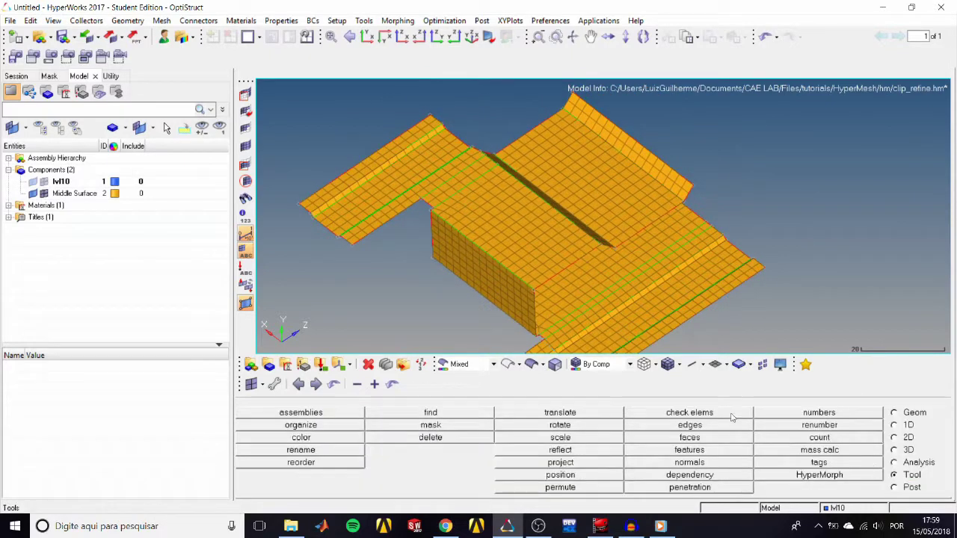
click(690, 413)
ctrl+right_drag(553, 299, 590, 284)
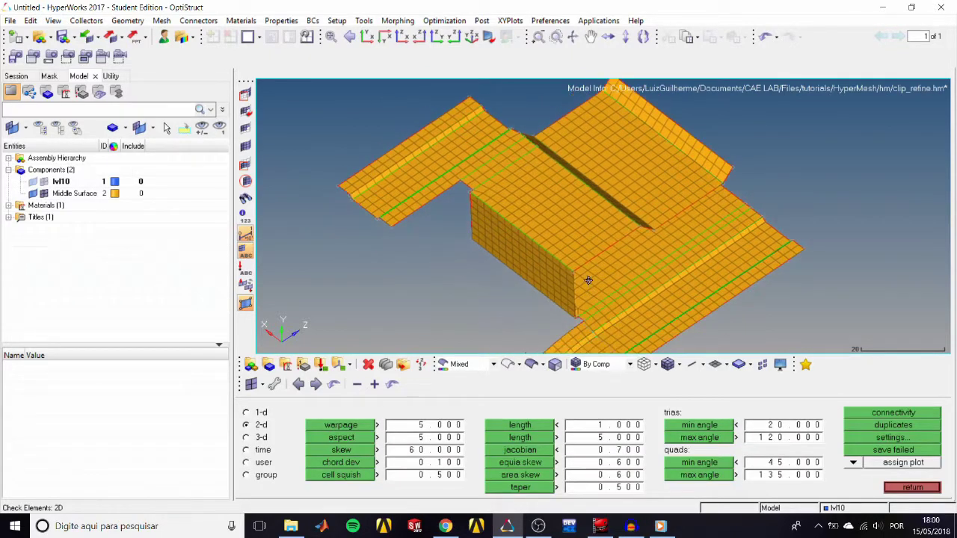
click(854, 462)
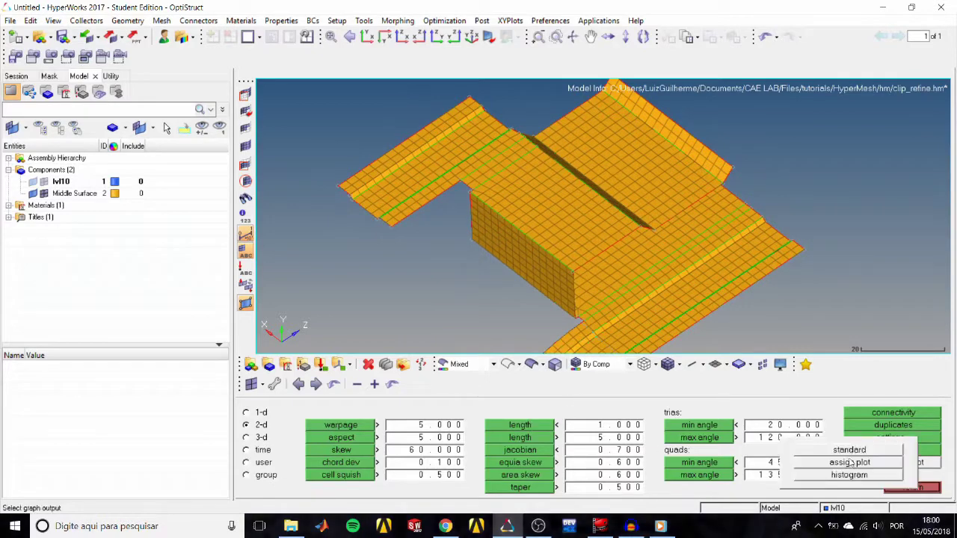
click(853, 451)
click(542, 426)
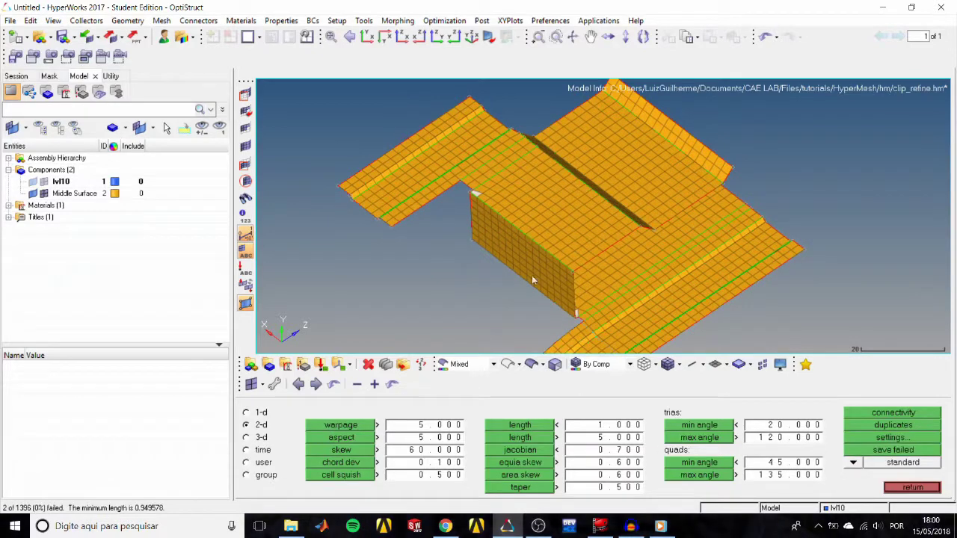
scroll(531, 276, up, 3)
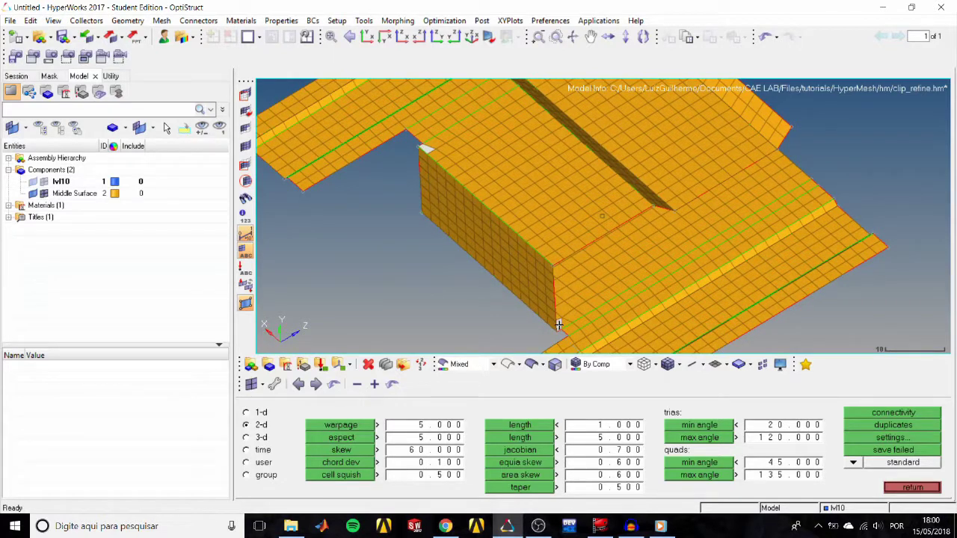
mouse_move(559, 325)
ctrl+mouse_down()
mouse_move(522, 318)
mouse_move(555, 310)
mouse_move(546, 309)
ctrl+mouse_up()
ctrl+click(536, 308)
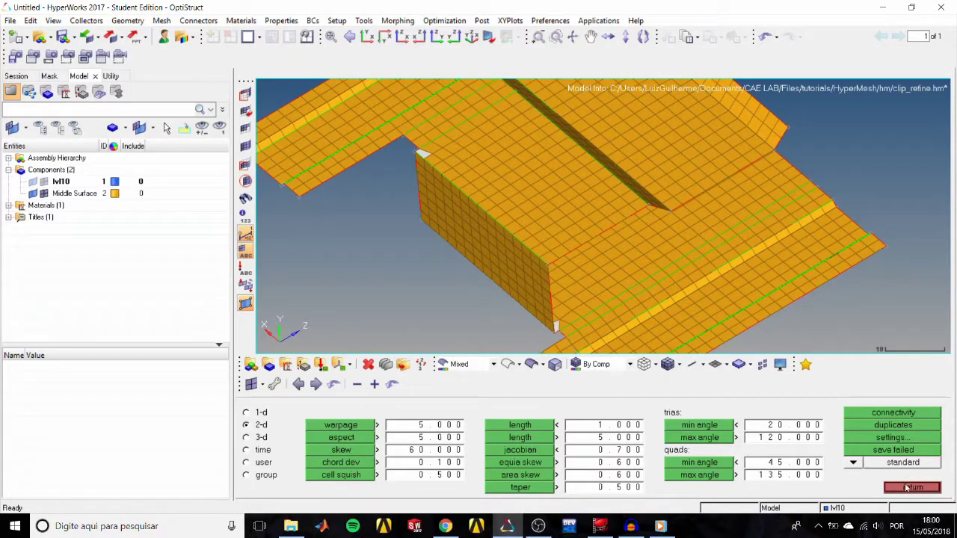
Set the 2D automesh to QI optimize and apply the quality criteria with a target element size of 2.5
click(907, 487)
click(897, 438)
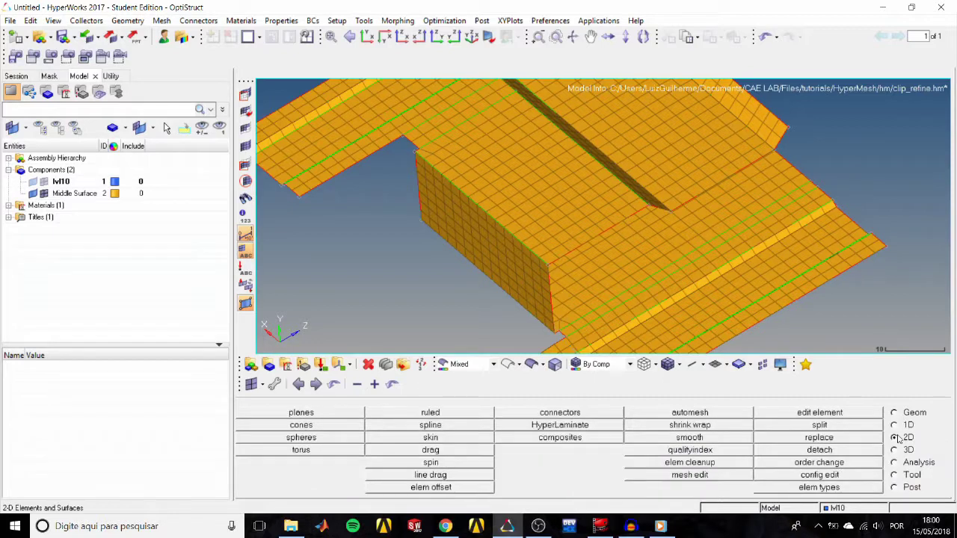
click(699, 414)
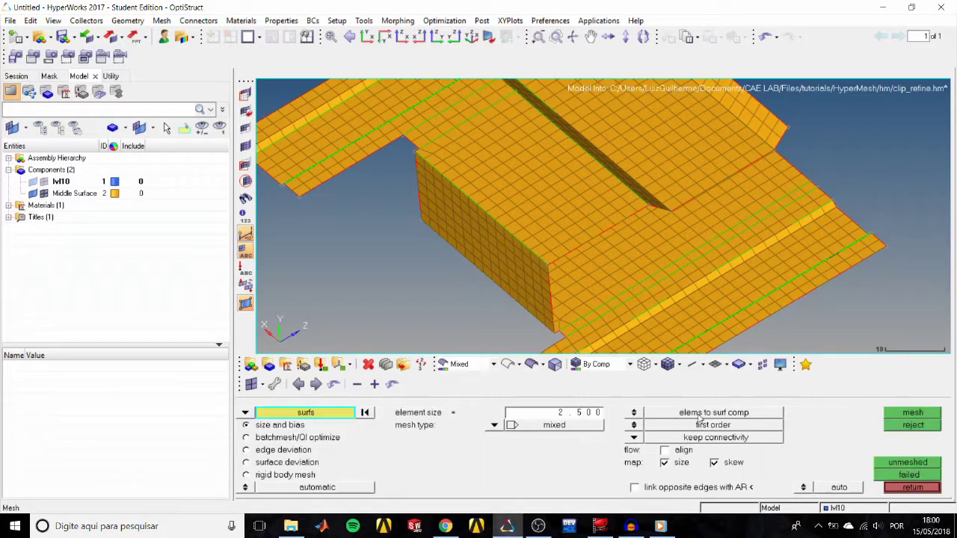
click(248, 437)
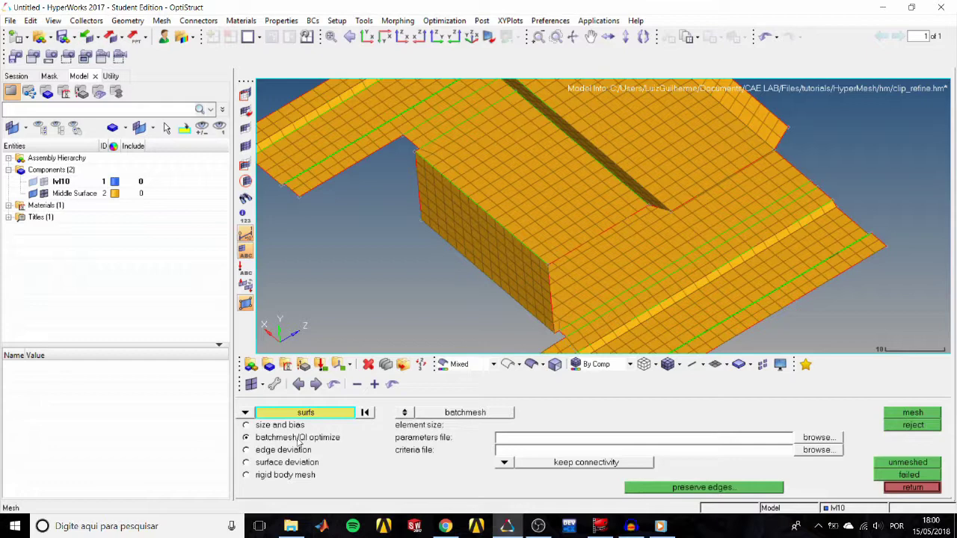
click(407, 414)
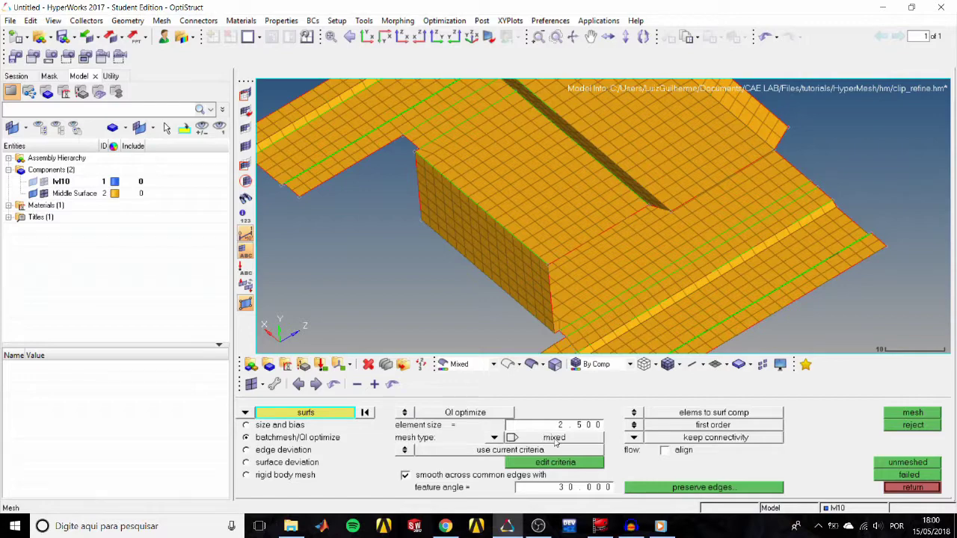
click(556, 463)
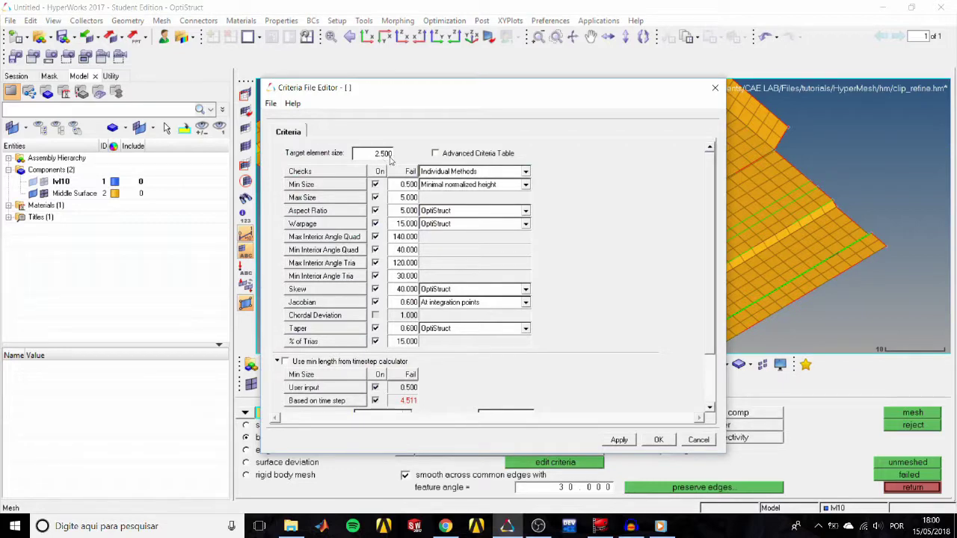
click(620, 440)
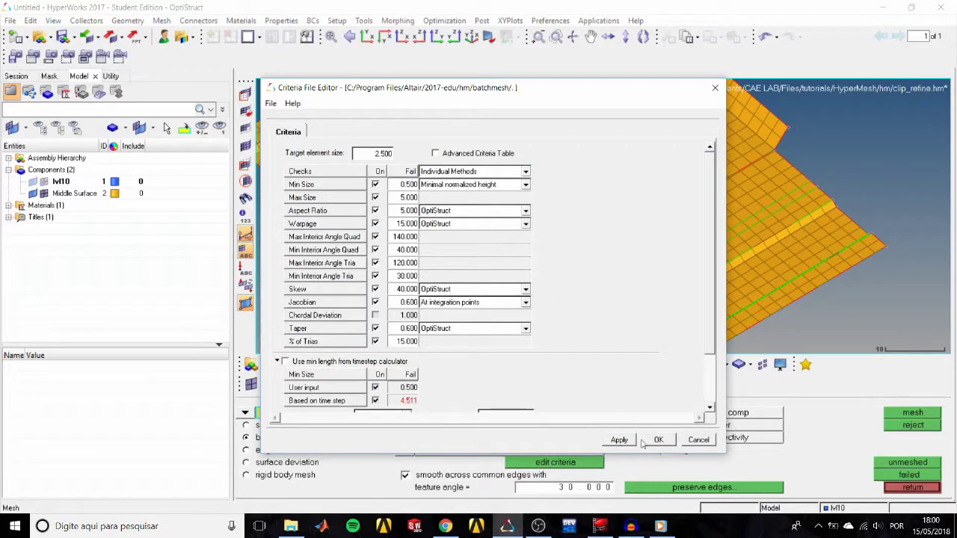
click(650, 445)
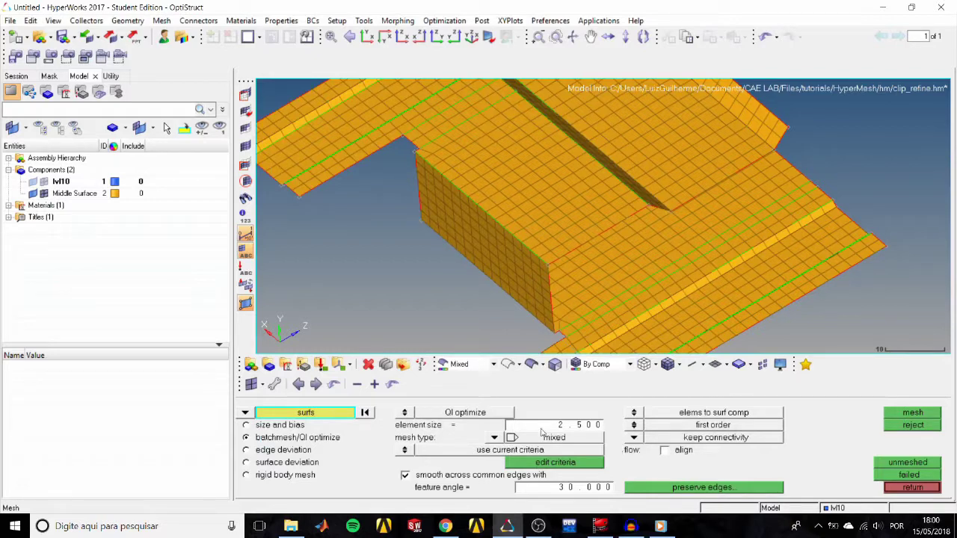
Remesh all displayed surfaces with QI optimize, using mixed elements of size 2.5 and the current criteria
click(299, 412)
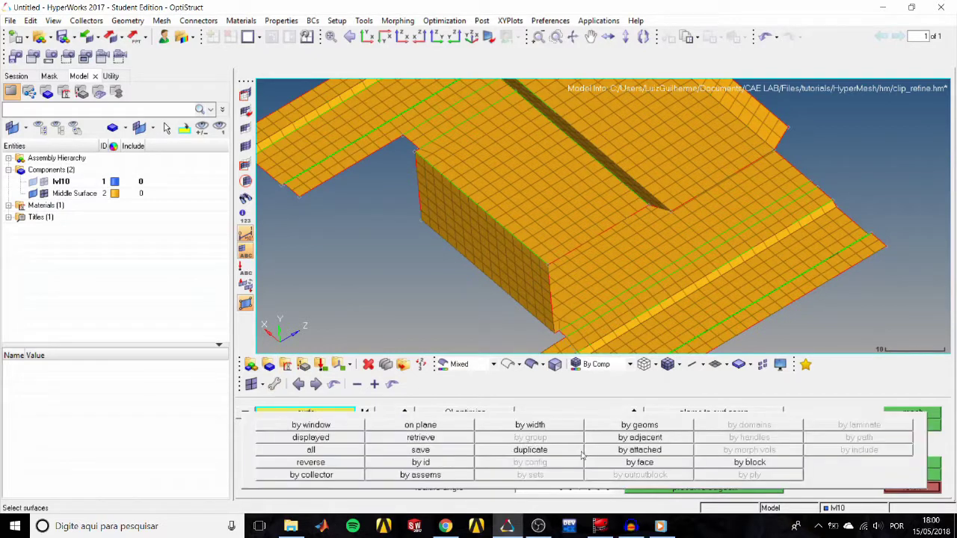
click(348, 445)
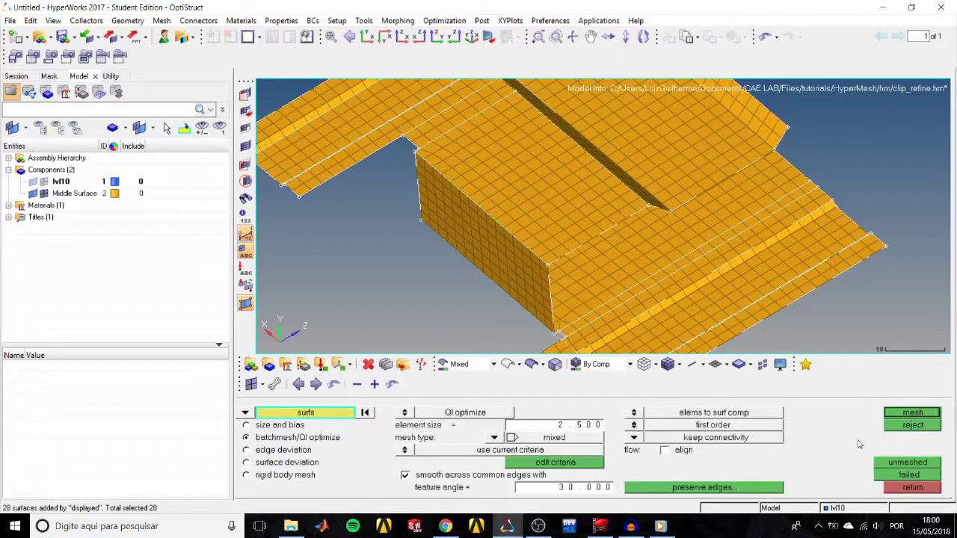
click(907, 413)
ctrl+scroll(613, 228, down, 2)
scroll(613, 227, down, 2)
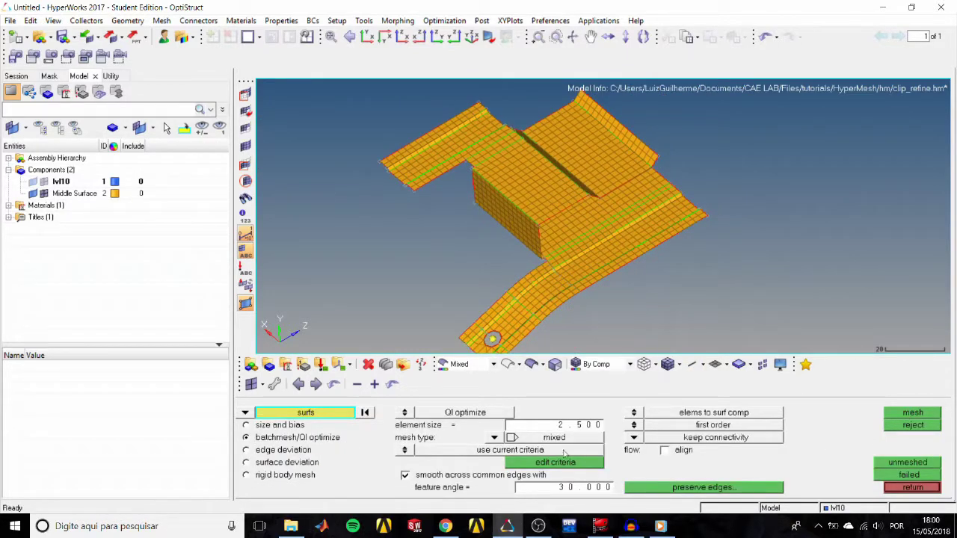
Examine the mesh's quality index, setting the min size threshold to 0.6 and tightening the display thresholds to a min size of 0.95
click(910, 490)
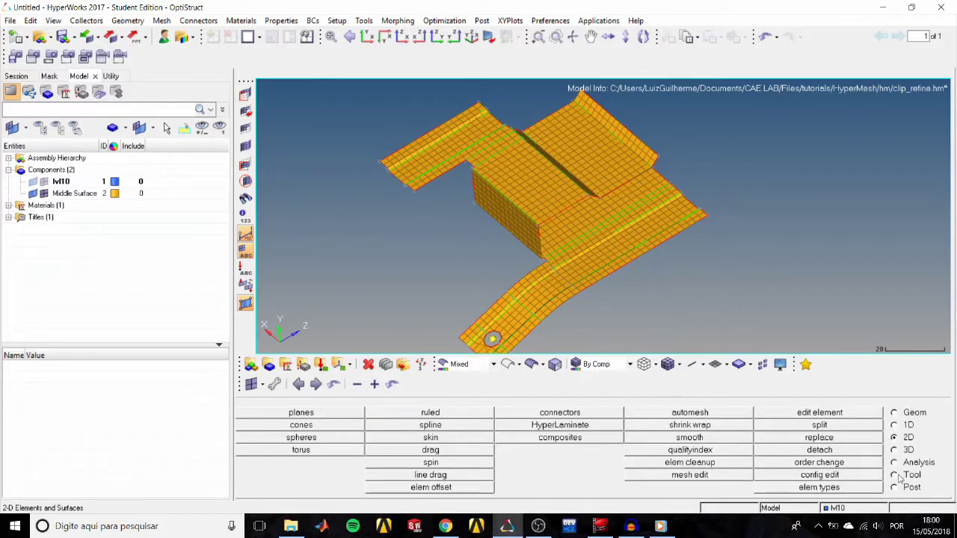
click(683, 451)
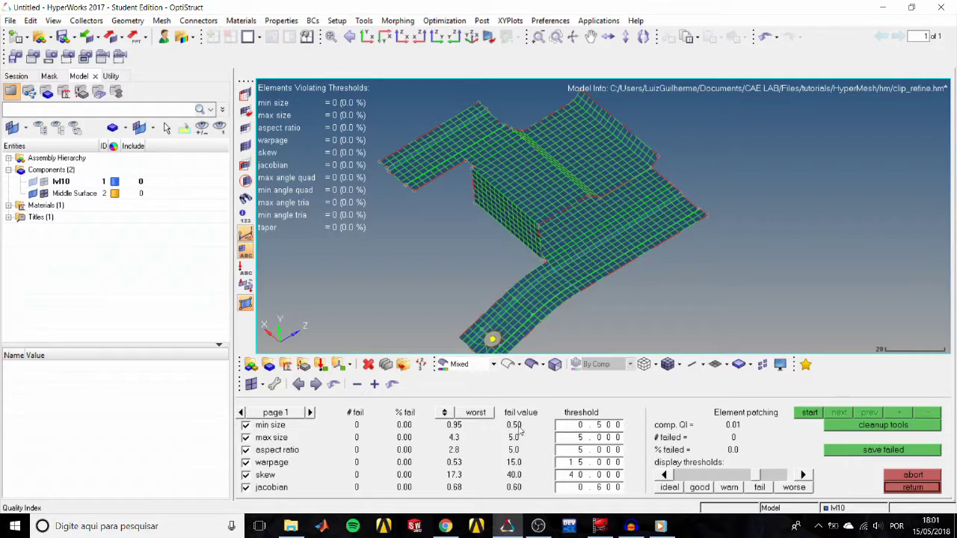
click(596, 426)
key(BackSpace)
text(0.6)
key(Return)
drag(753, 476, 725, 481)
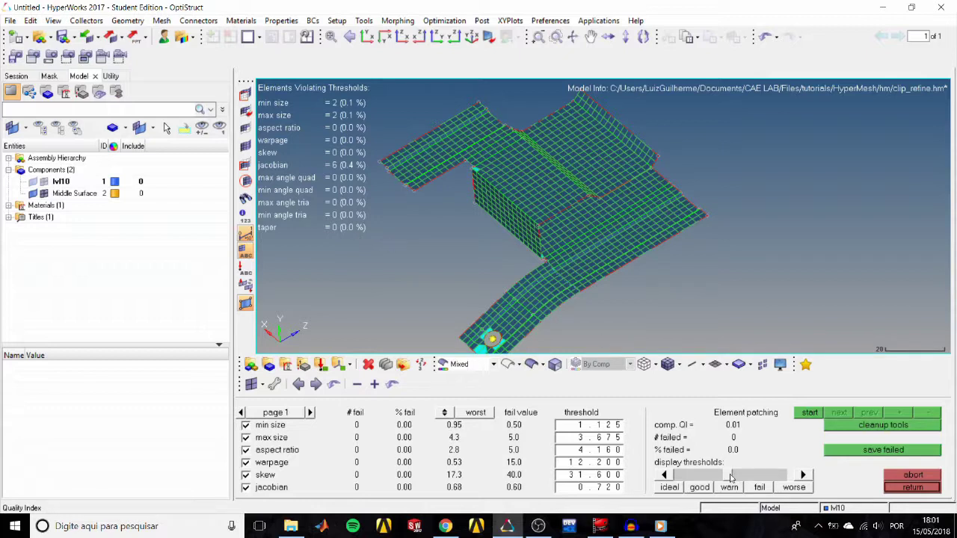
mouse_move(731, 478)
mouse_down()
mouse_move(703, 480)
mouse_move(781, 477)
mouse_move(731, 479)
mouse_up()
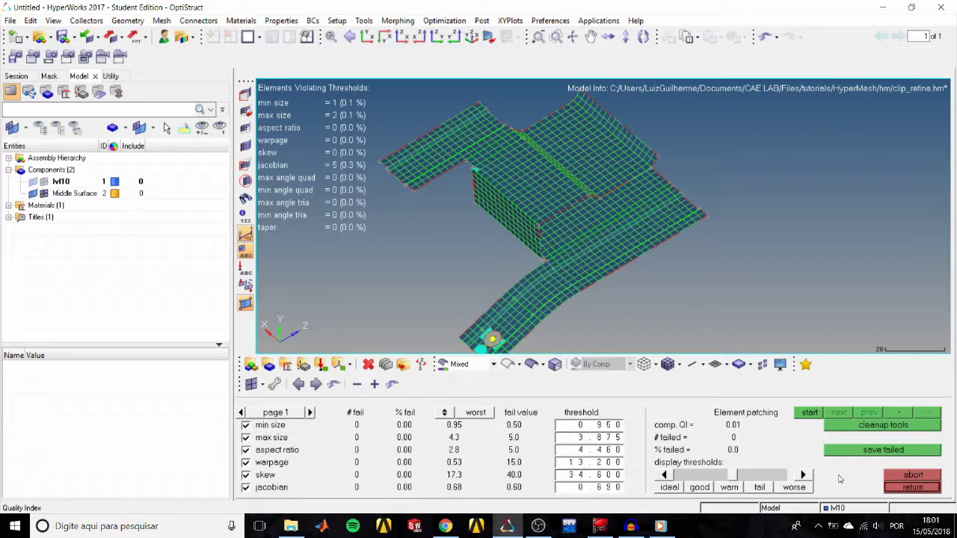